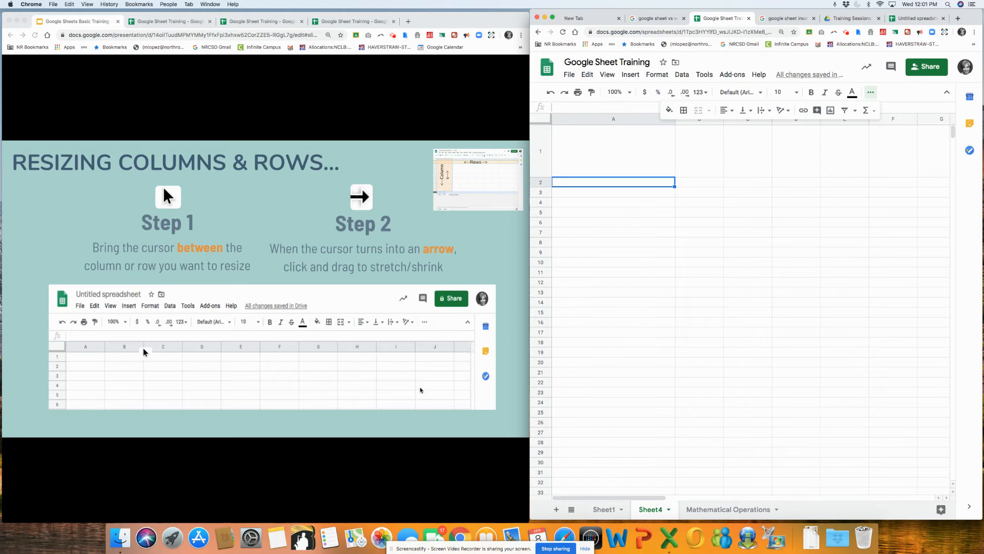
Advance the training presentation to the Hiding Columns & Rows slide
click(422, 420)
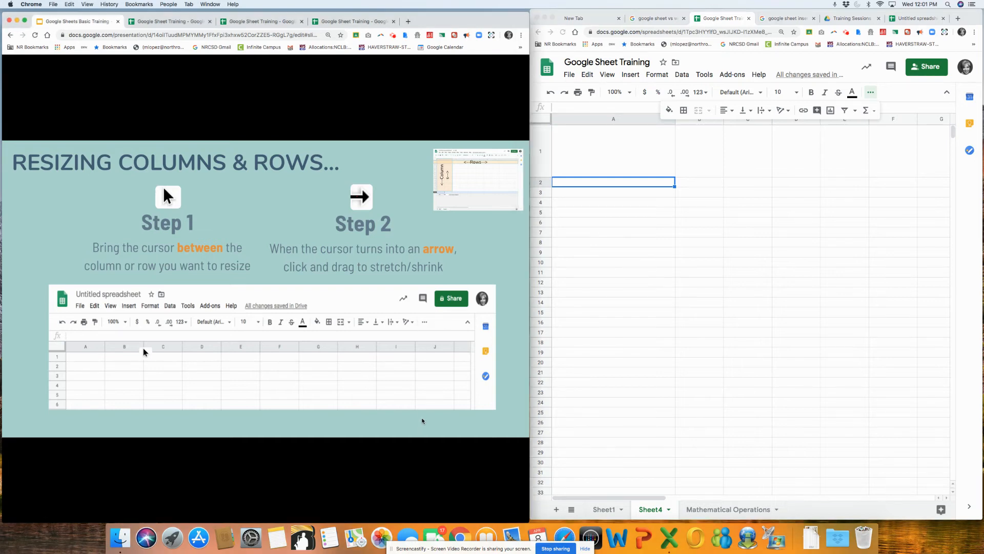
click(433, 411)
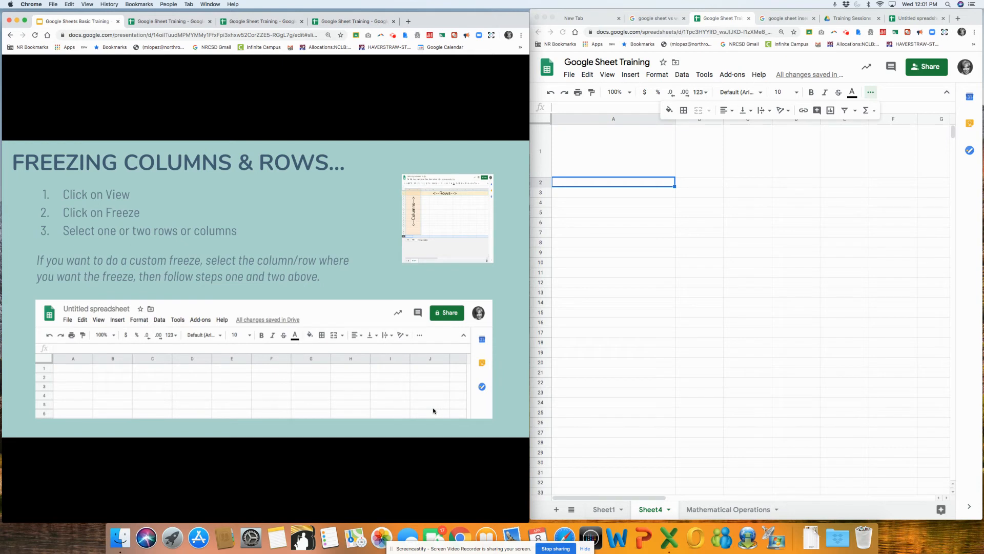
click(433, 410)
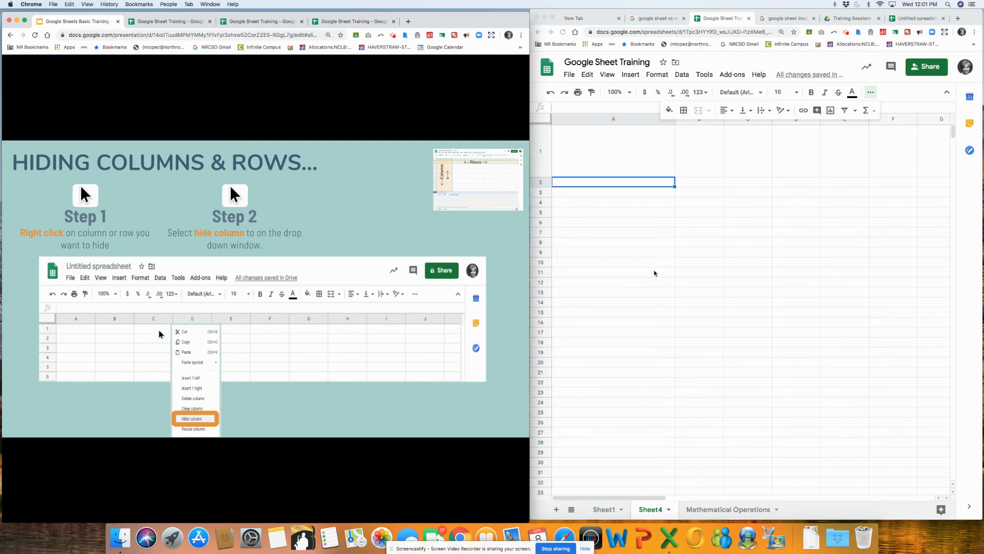
Collapse the extra formatting tools in the Google Sheet Training spreadsheet and hide columns B and C of Sheet4
click(669, 256)
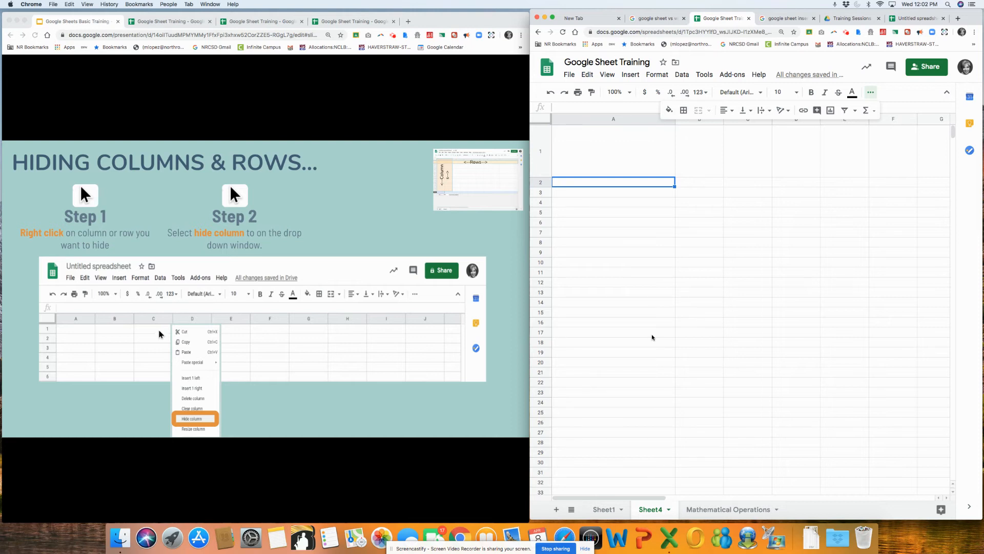
click(657, 261)
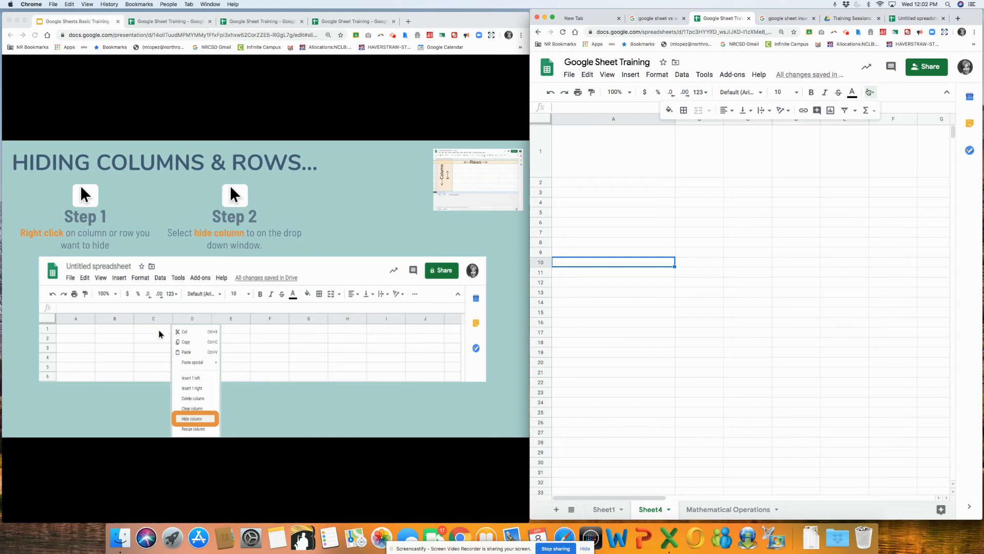
click(870, 92)
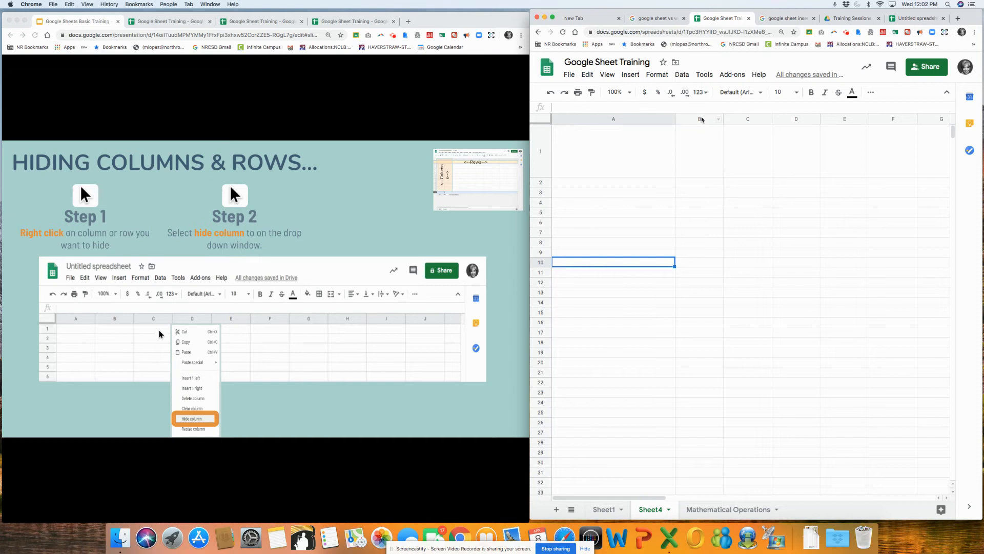
drag(700, 121, 733, 118)
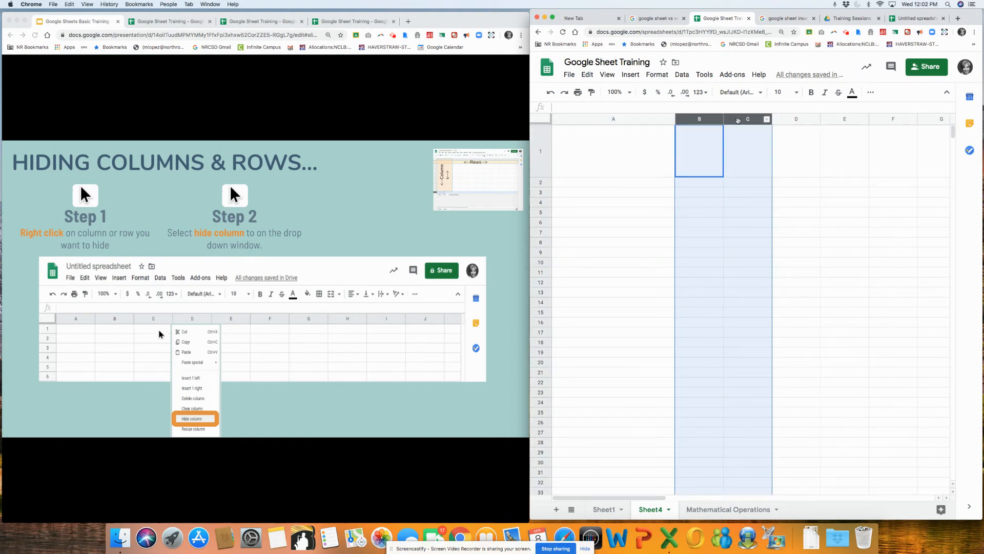
right_click(738, 119)
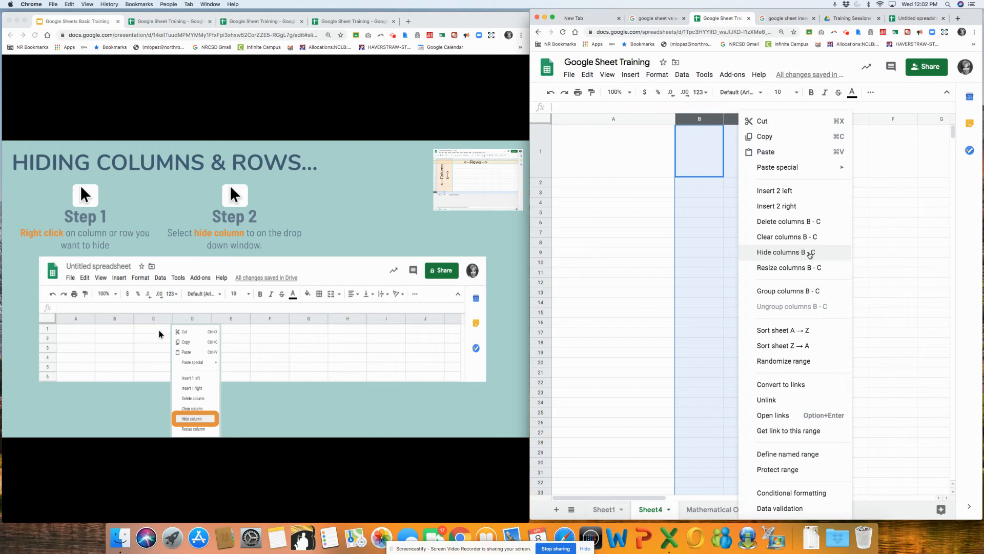
click(810, 254)
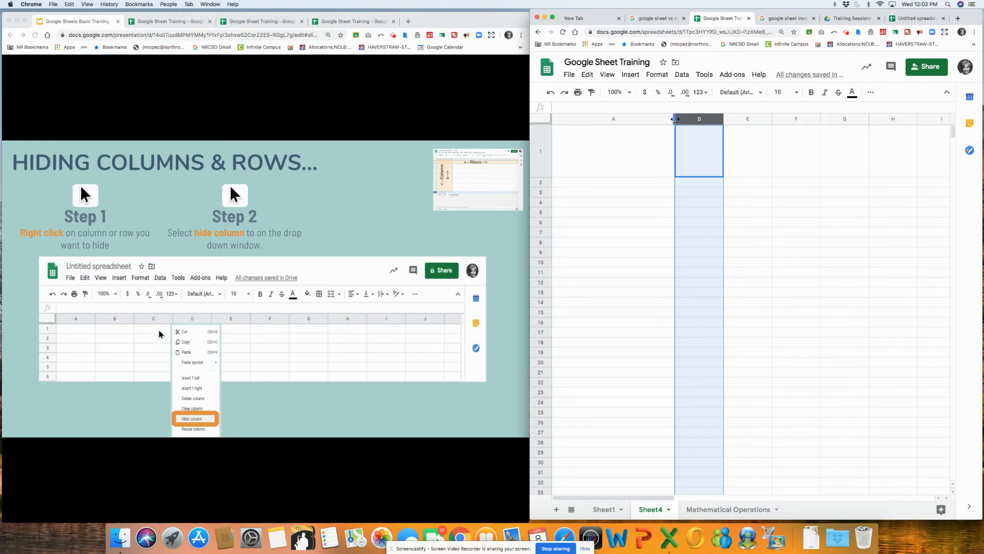
Unhide columns B and C and hide them again
click(671, 120)
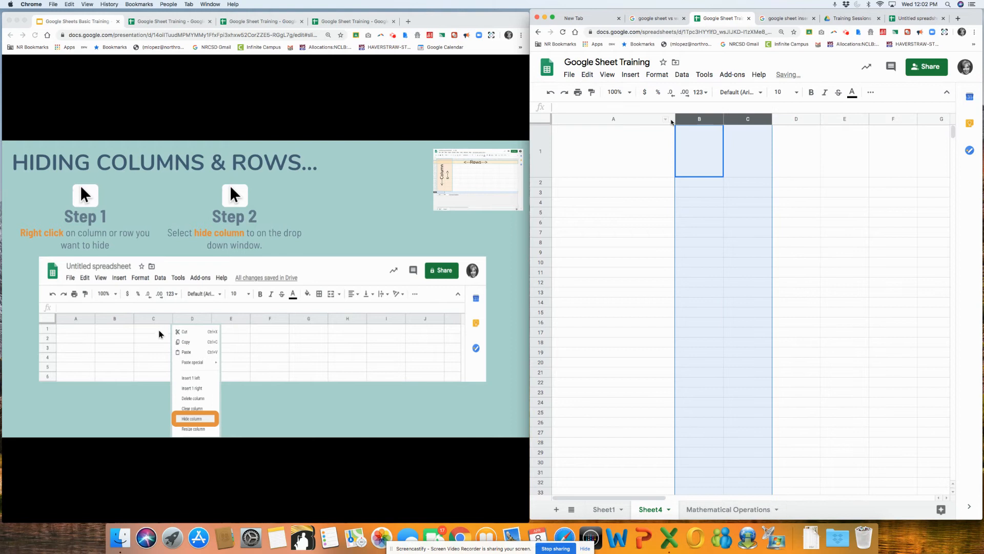
right_click(710, 139)
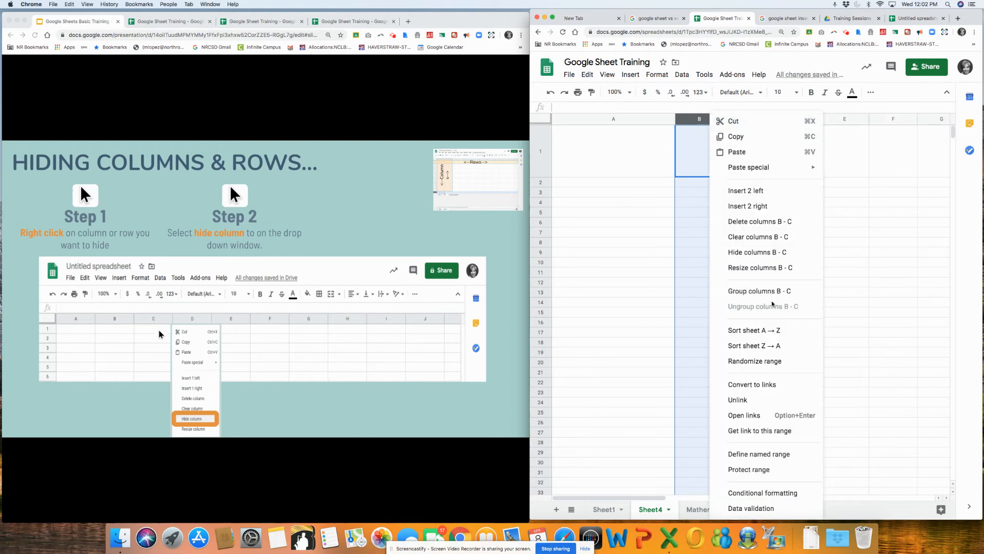
click(764, 252)
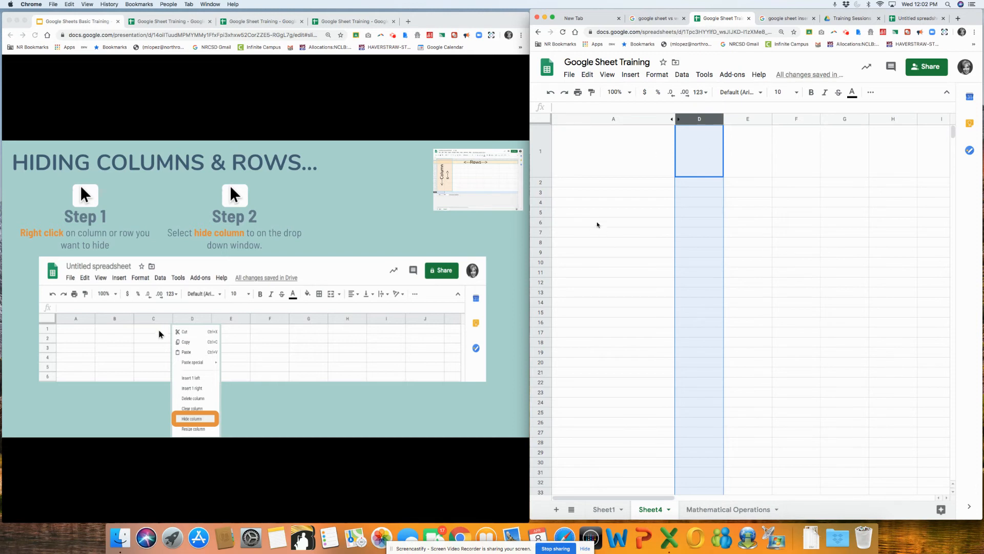
Hide rows 4 and 5 of Sheet4
drag(540, 202, 546, 211)
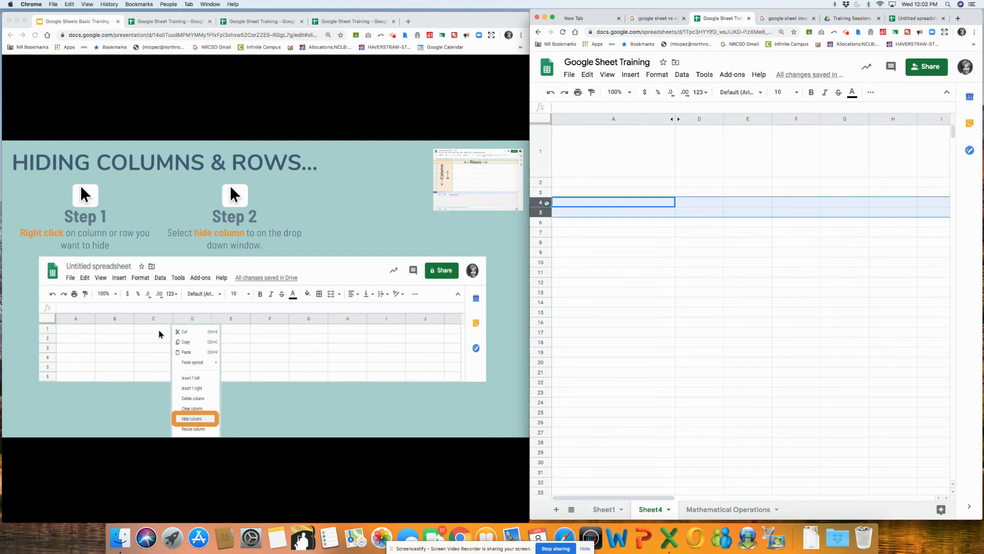
right_click(543, 203)
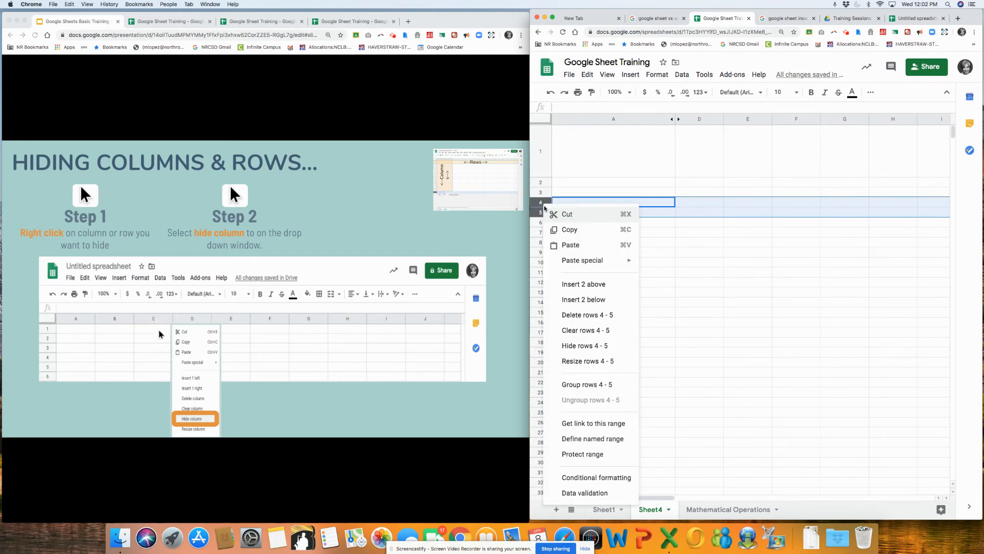
click(605, 346)
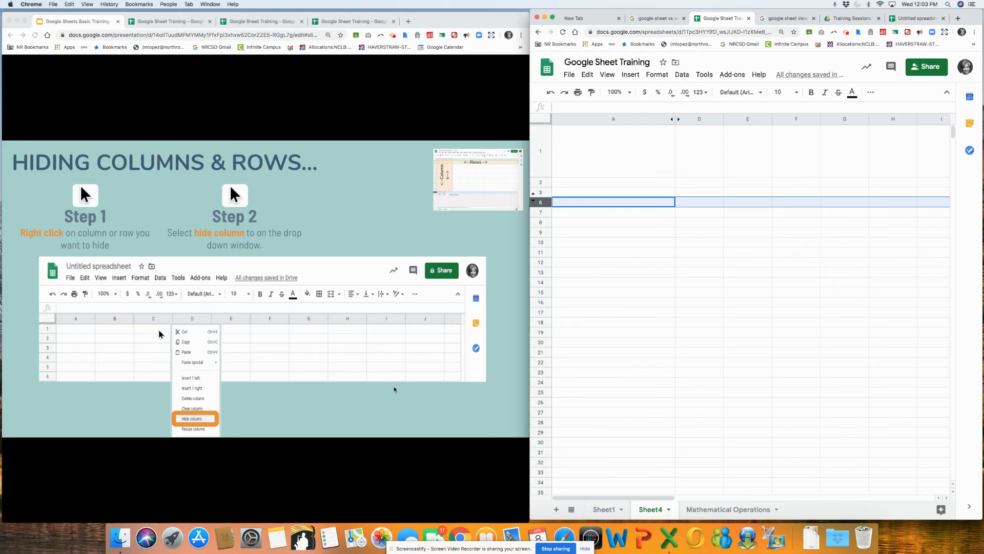
Advance the training presentation through the Formatting Cells section to the Merging Cells slide
click(337, 410)
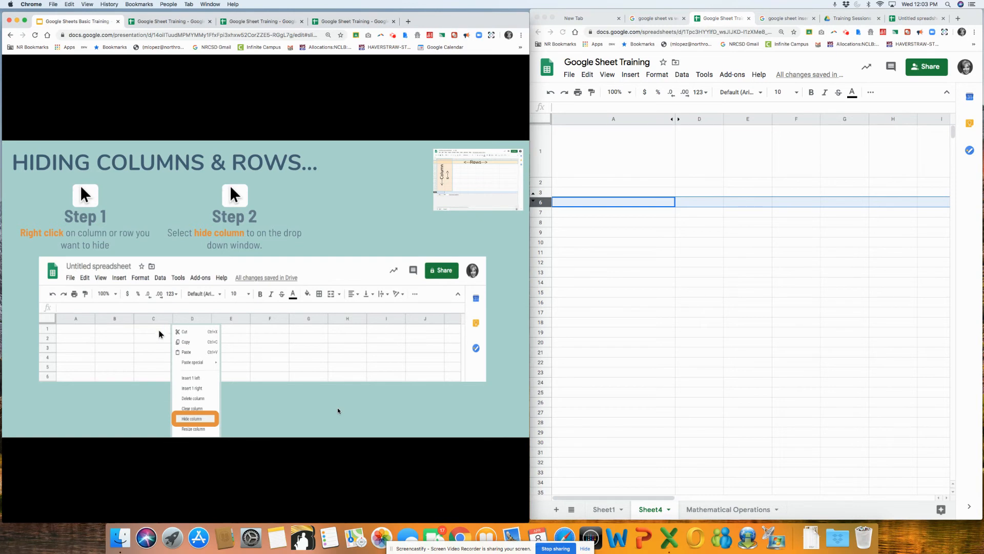
click(338, 410)
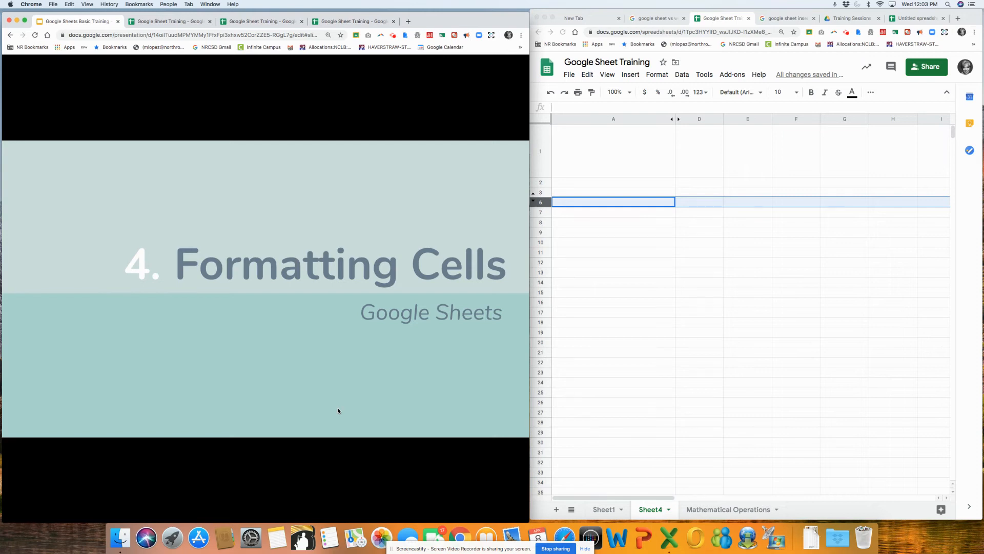
click(337, 410)
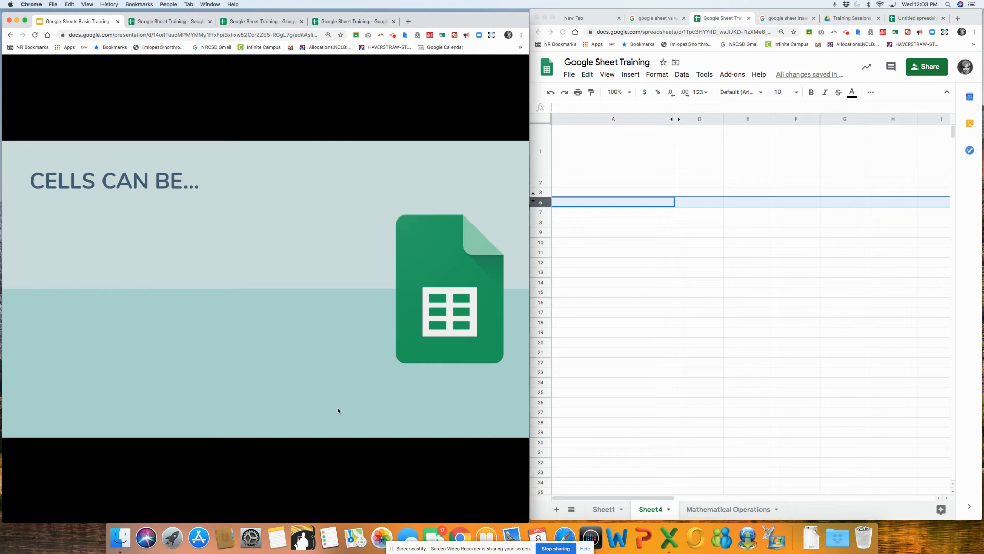
click(337, 410)
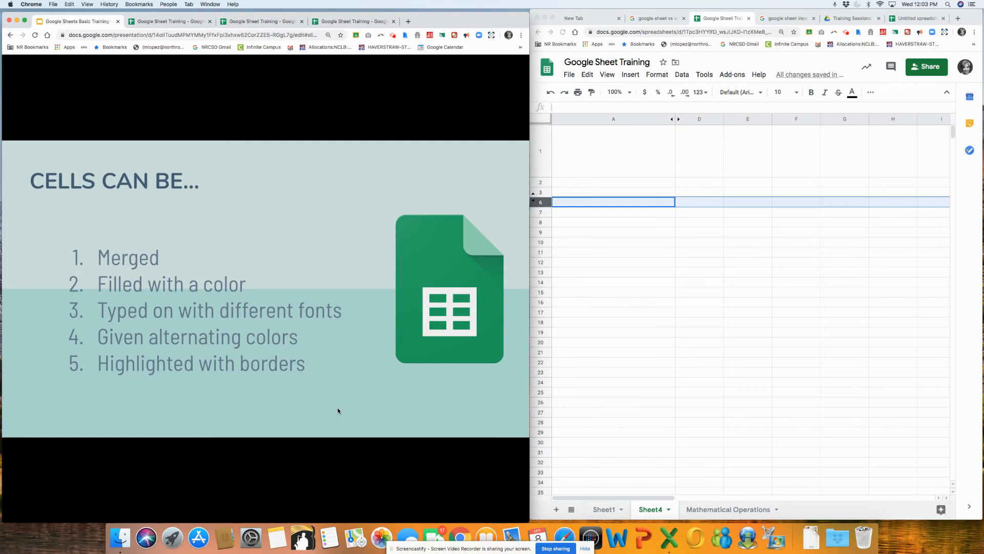
key(Right)
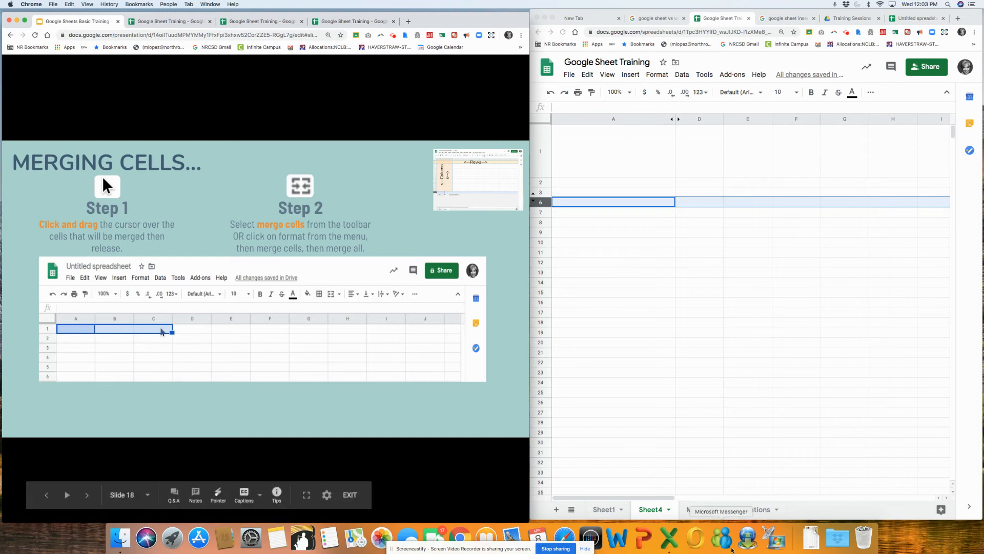
Switch the spreadsheet to the Mathematical Operations sheet and make row 1 slightly taller
click(720, 514)
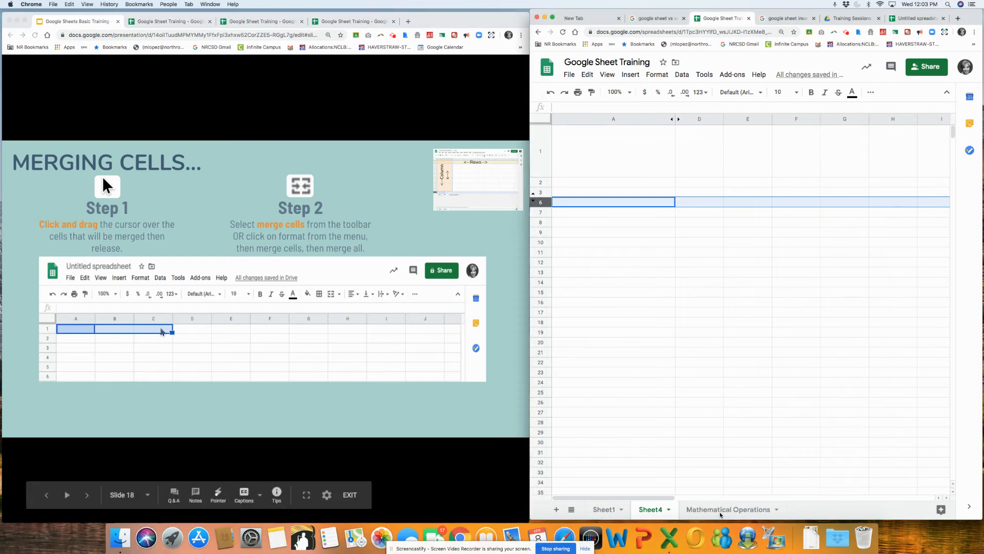
click(720, 512)
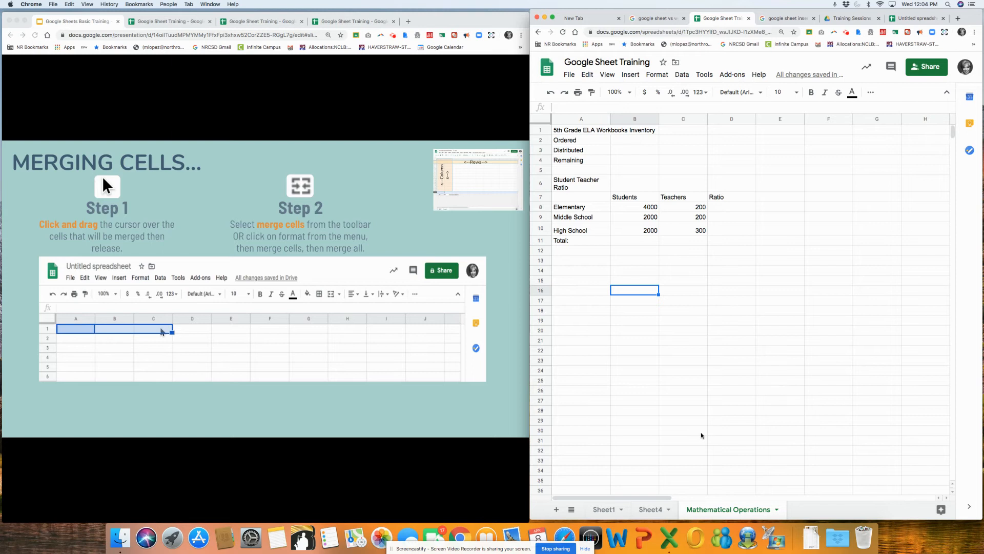
drag(540, 133, 540, 135)
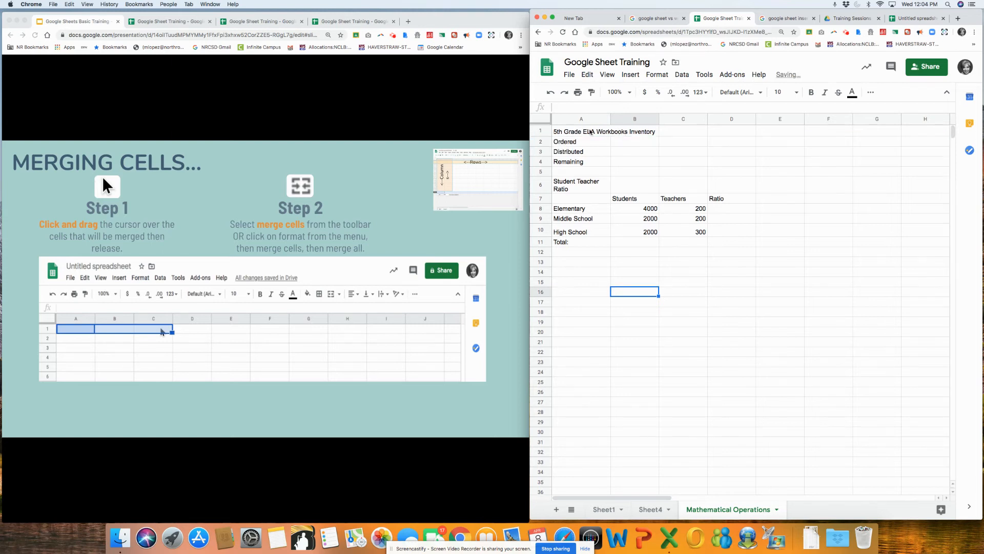
Merge cells A1 through D1, which hold the 5th Grade ELA Workbooks Inventory title
click(565, 132)
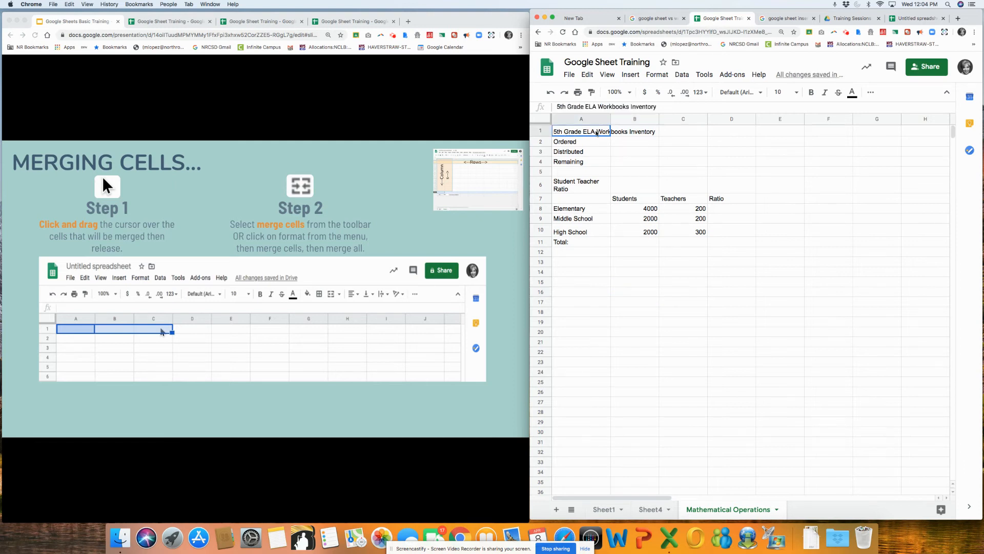
drag(596, 133, 726, 132)
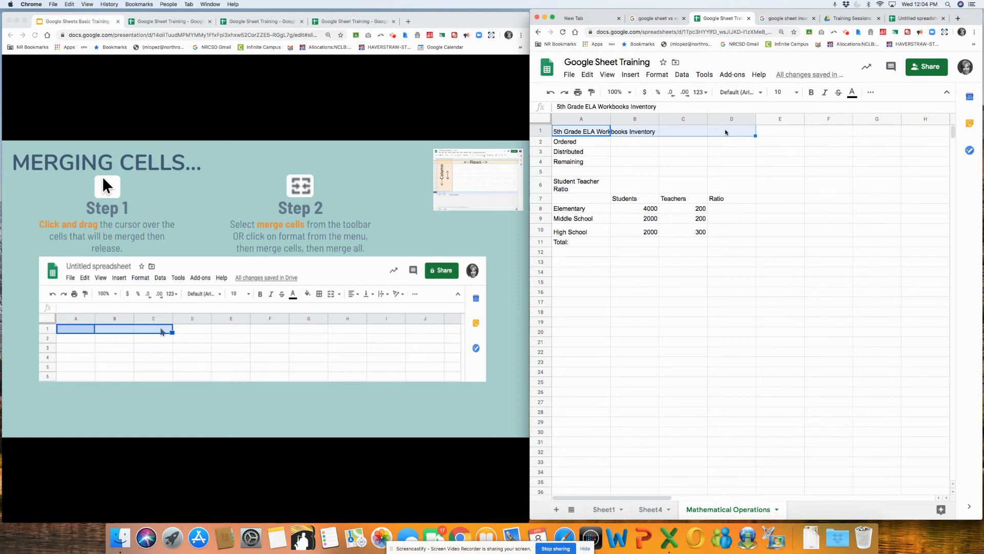
click(870, 92)
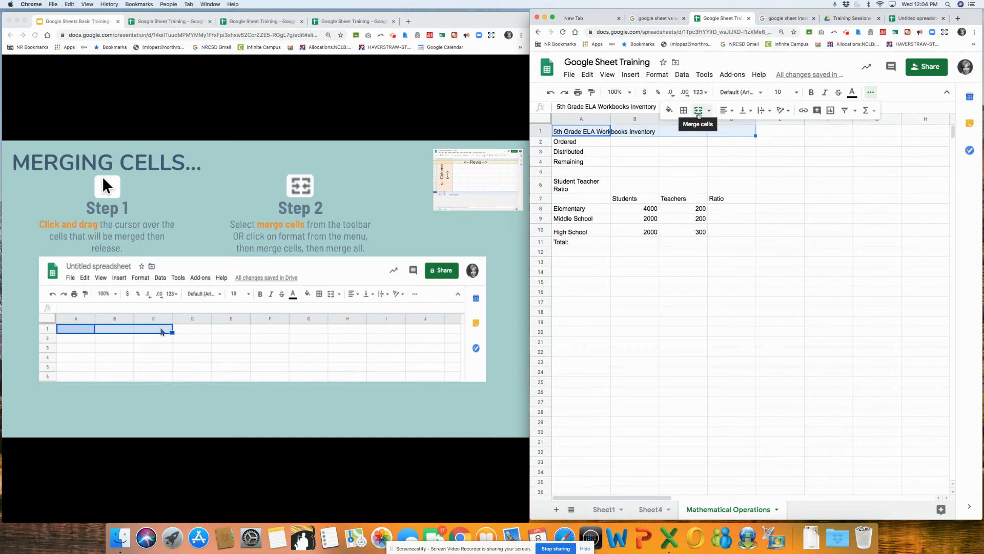
click(698, 110)
click(767, 174)
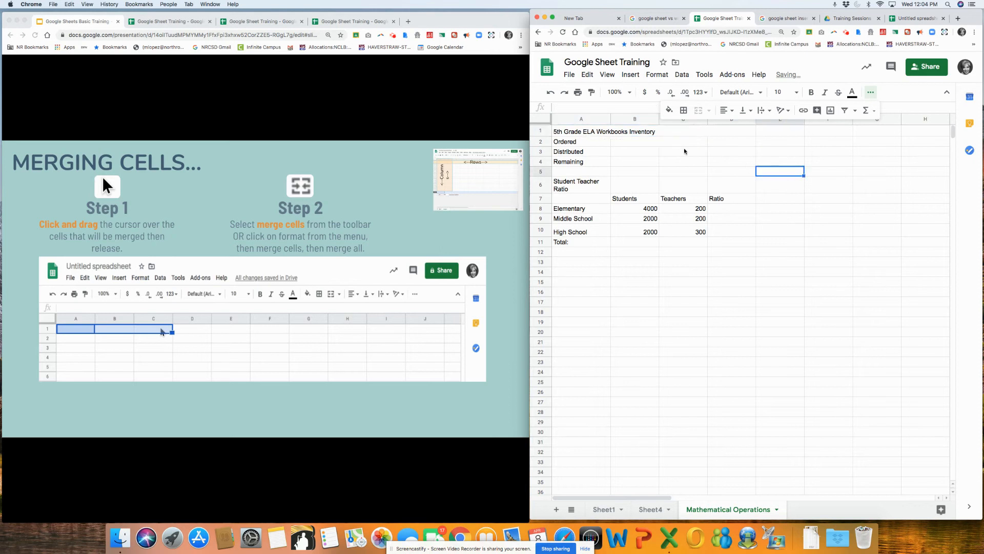
Centre the 5th Grade ELA Workbooks Inventory title horizontally and vertically in its merged cell, and increase row 1's height a little
click(657, 132)
click(725, 111)
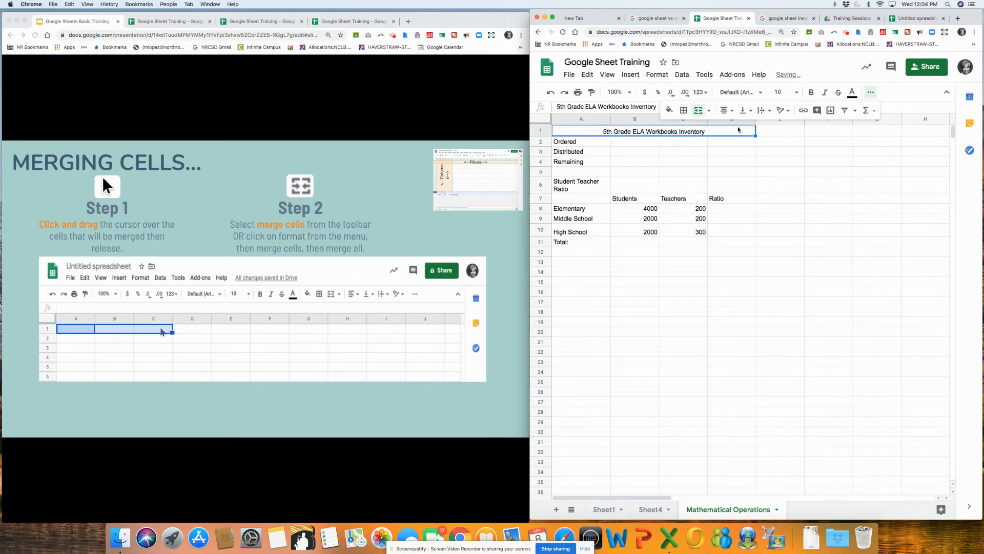
click(746, 111)
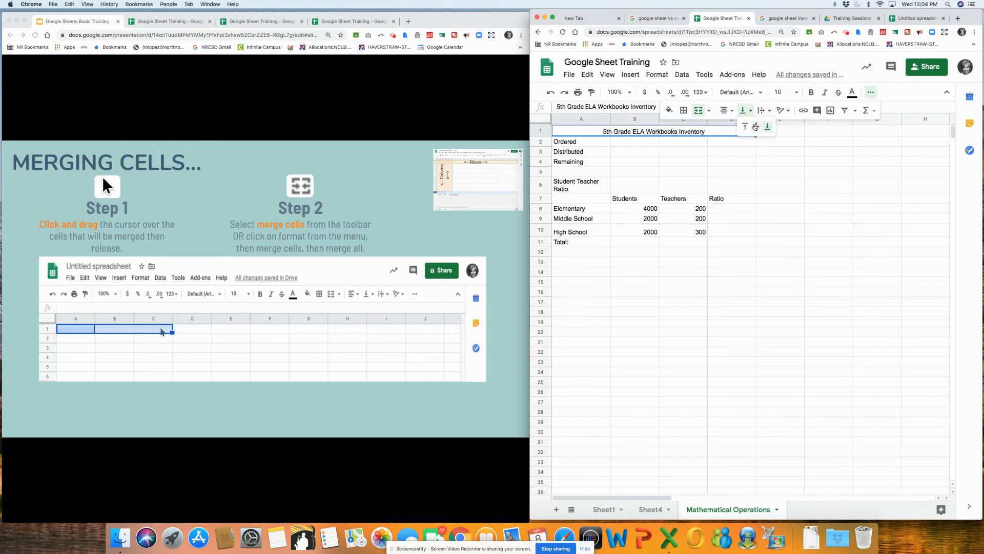
click(755, 128)
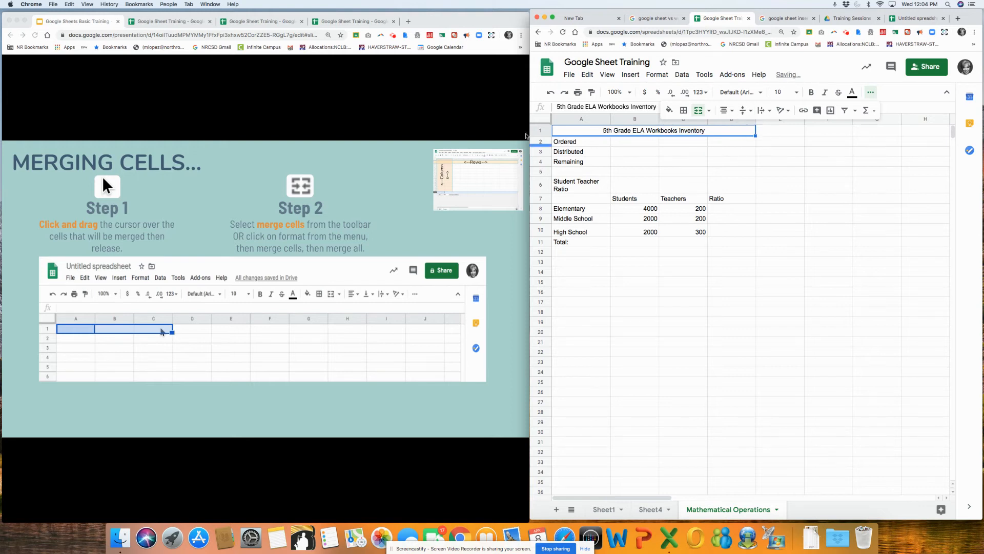
drag(536, 135, 537, 140)
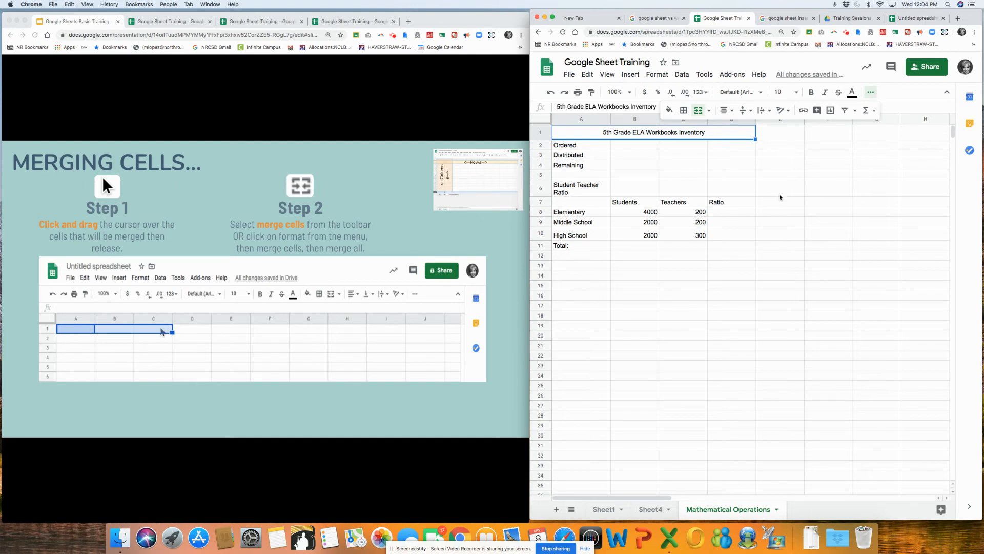
click(792, 194)
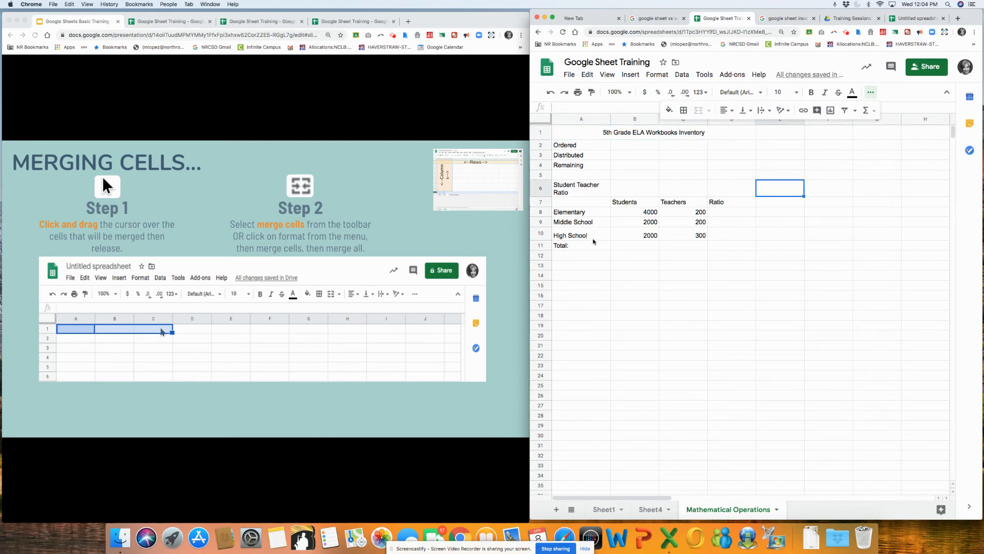
Merge cells A6 through D6, which hold the Student Teacher Ratio heading
click(575, 192)
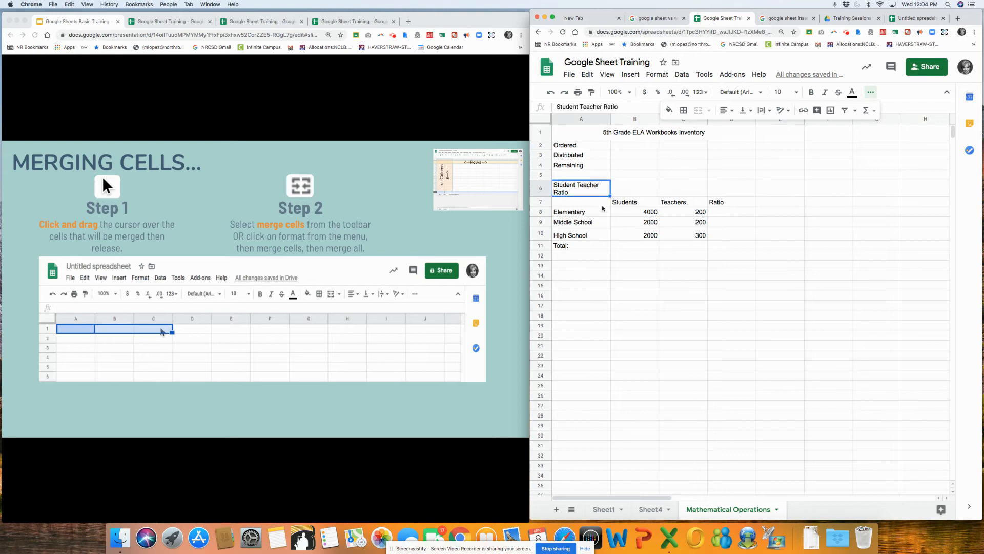
click(615, 237)
click(588, 192)
drag(587, 192, 721, 187)
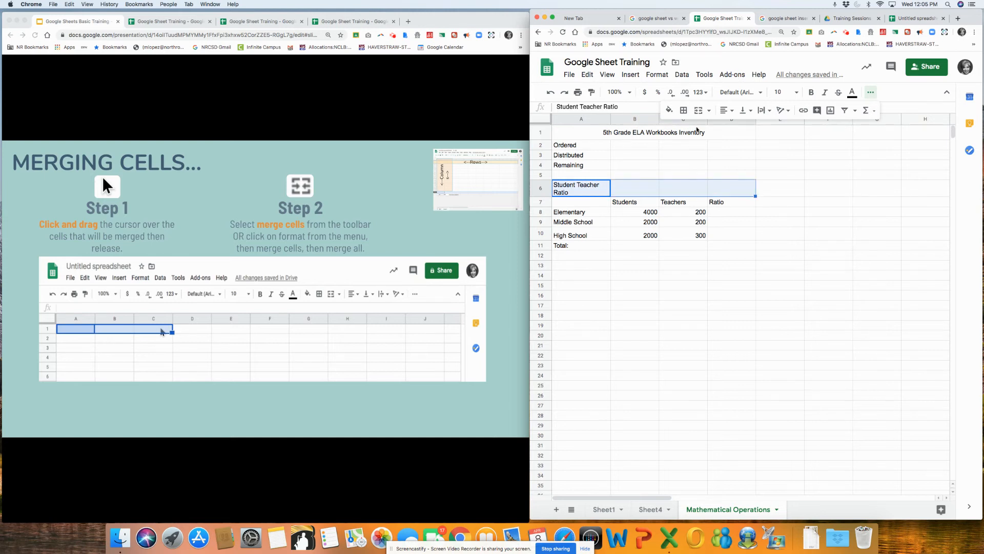
click(698, 110)
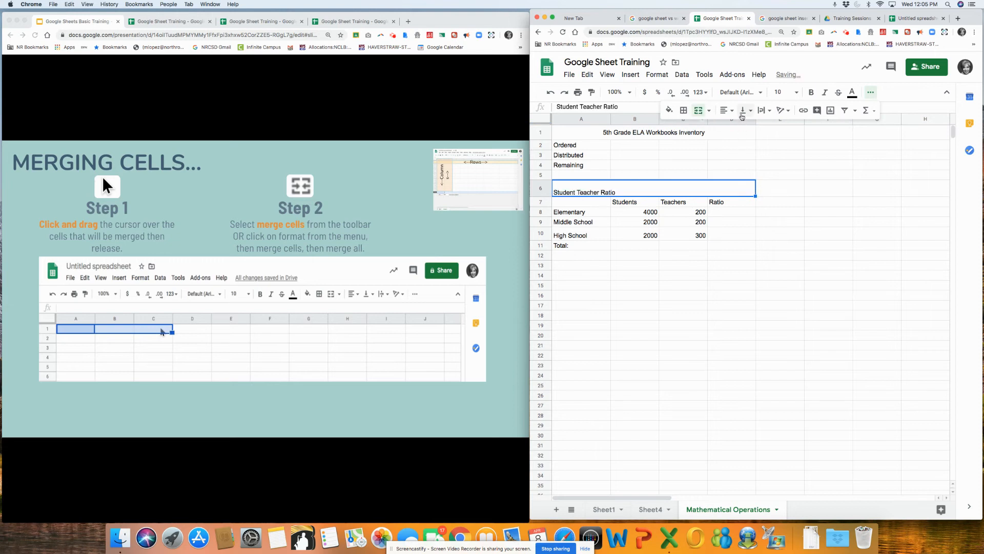
Centre the Student Teacher Ratio heading vertically and horizontally in its merged cell
click(744, 111)
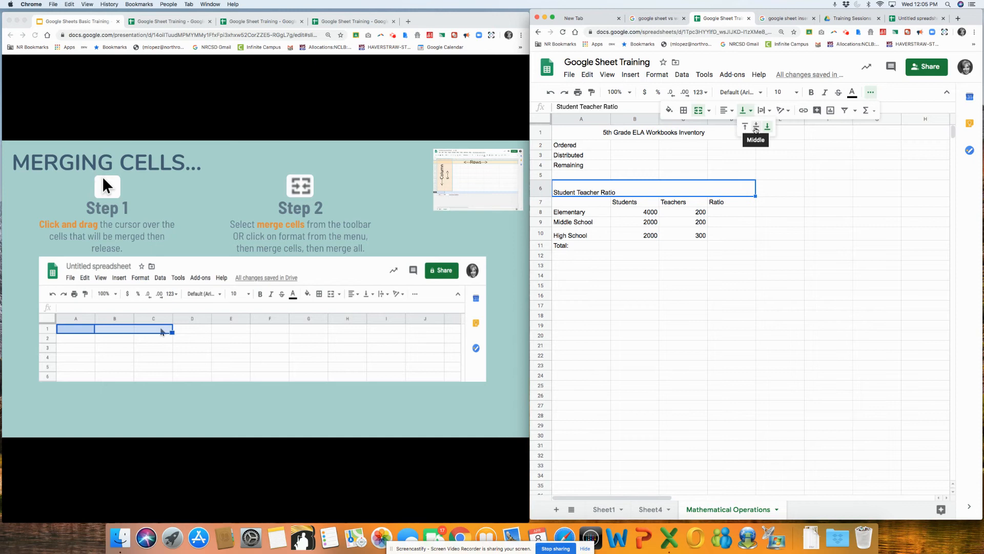
click(755, 130)
click(724, 111)
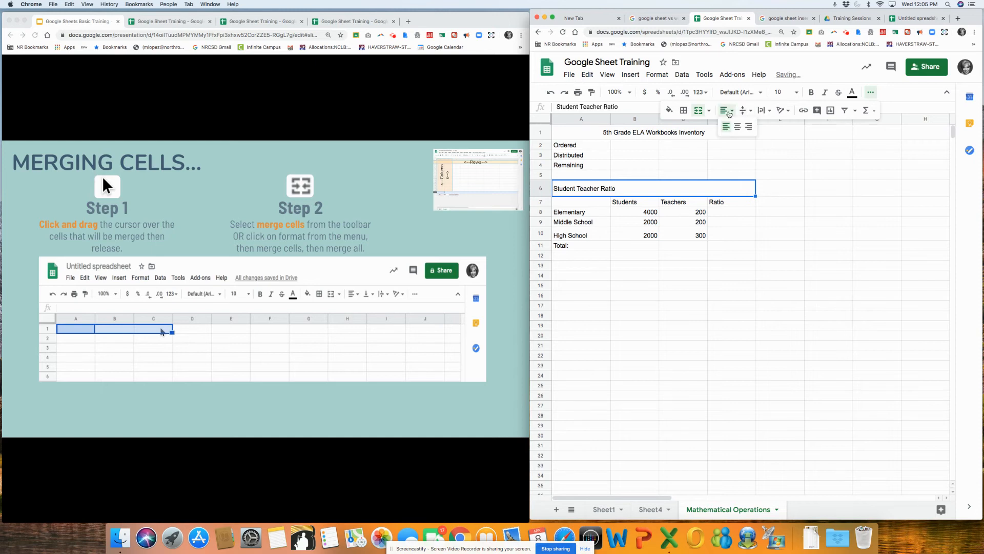
click(737, 127)
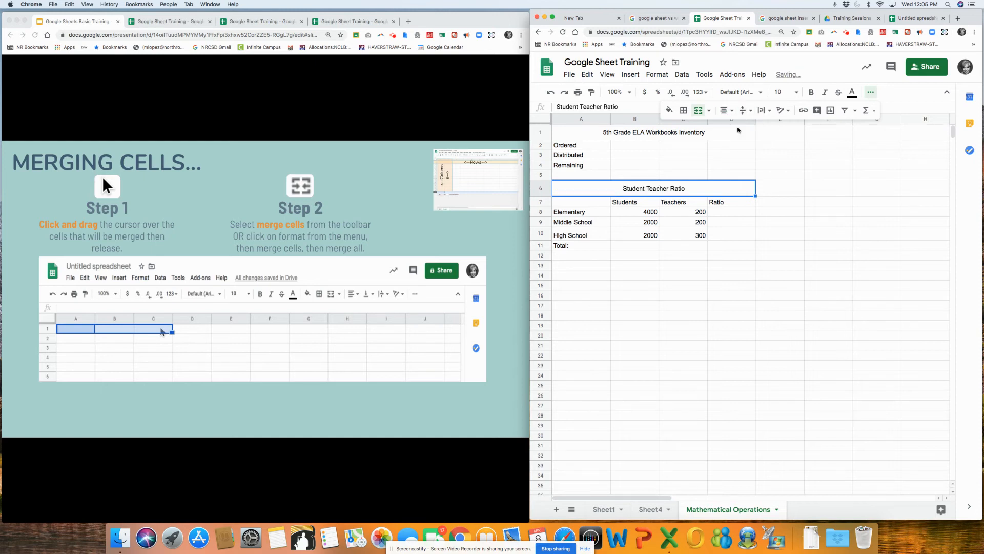
click(743, 278)
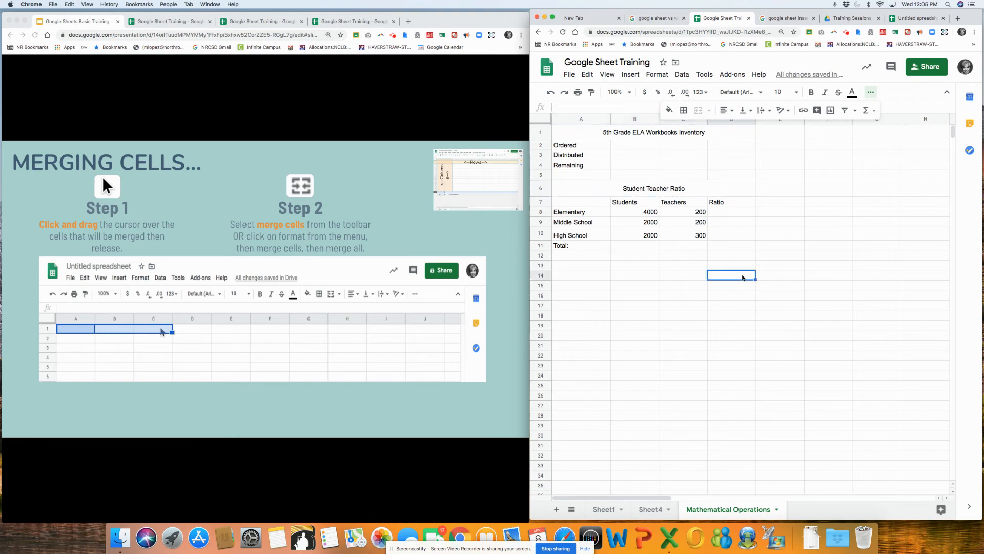
Advance the training slides from Merging Cells to Changing Cell Color
click(656, 134)
click(672, 190)
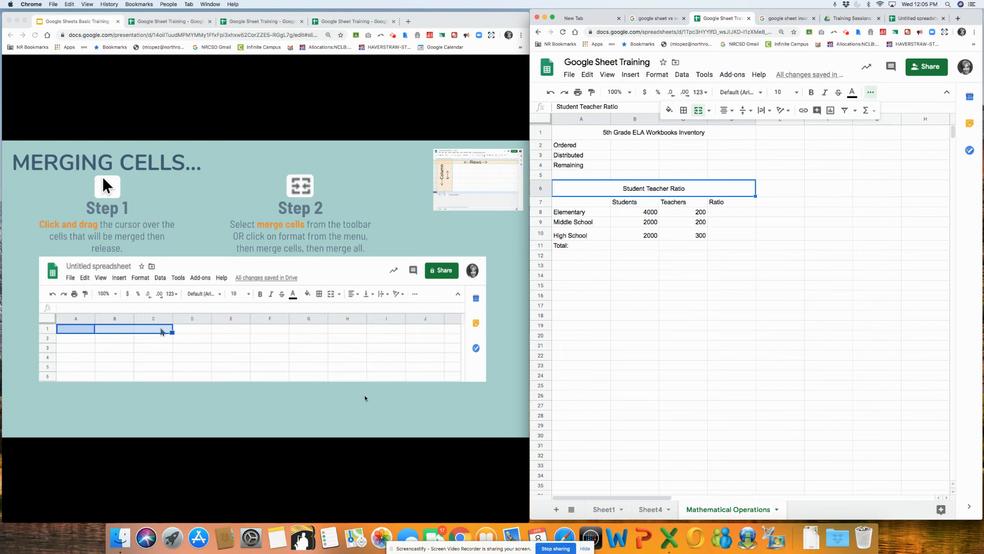
click(338, 407)
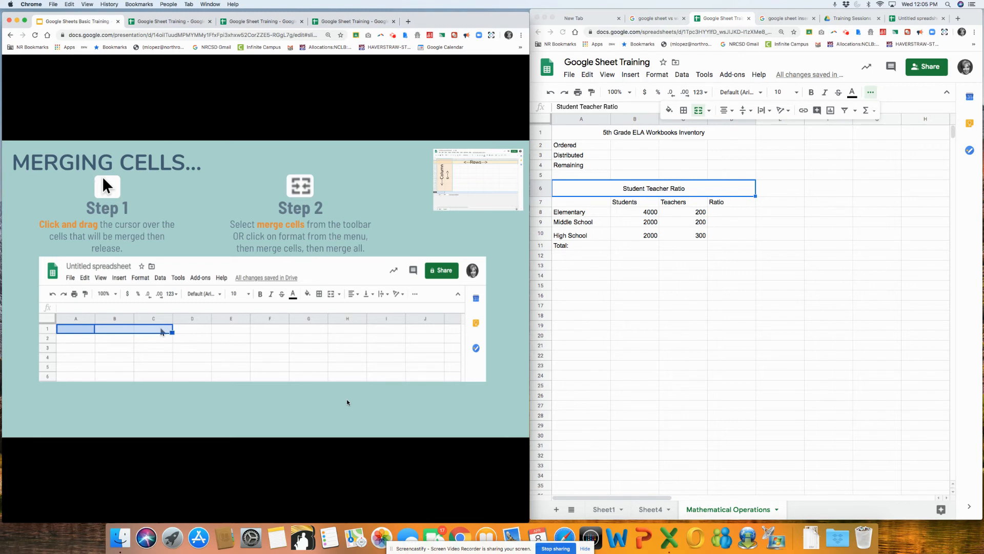
key(Right)
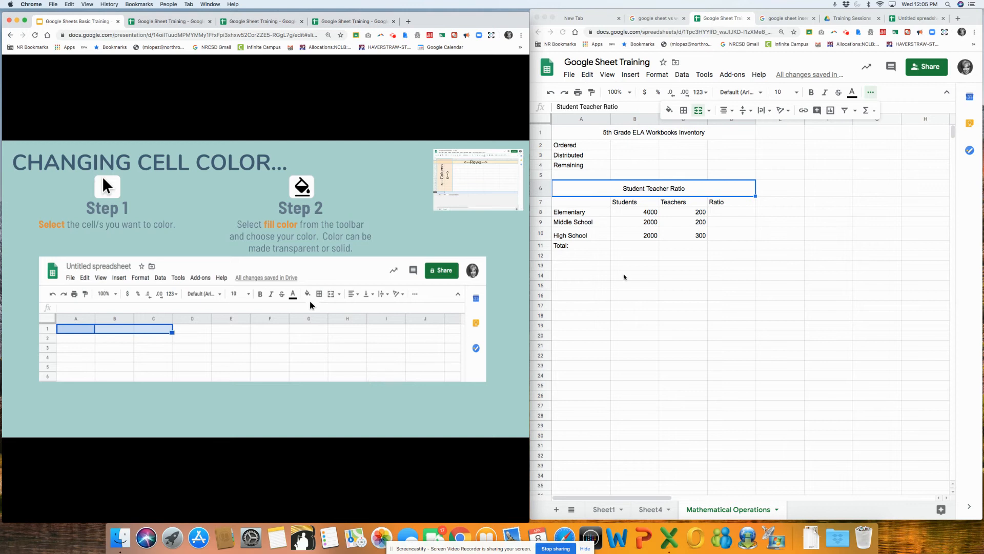
Fill the merged 5th Grade ELA Workbooks Inventory title cell with light purple
click(657, 138)
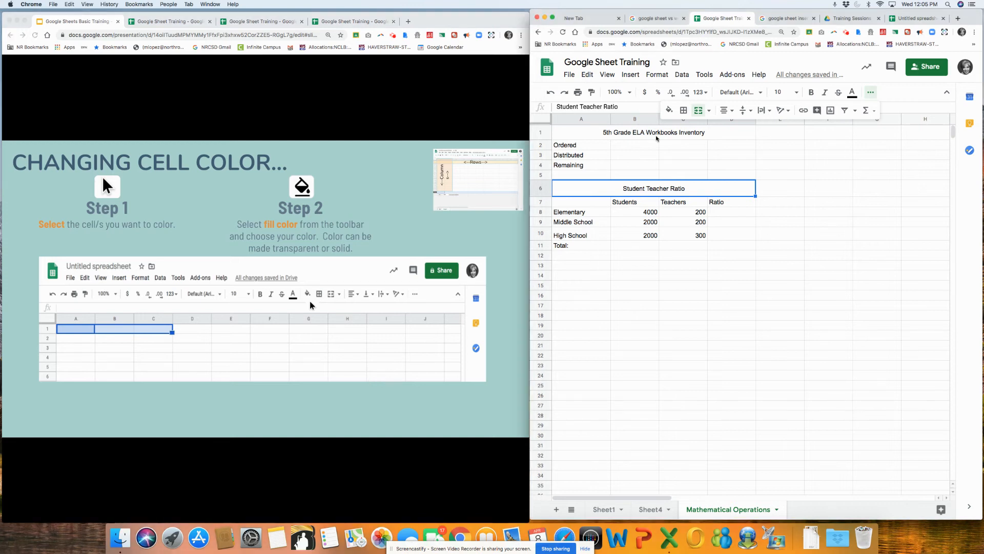
click(655, 134)
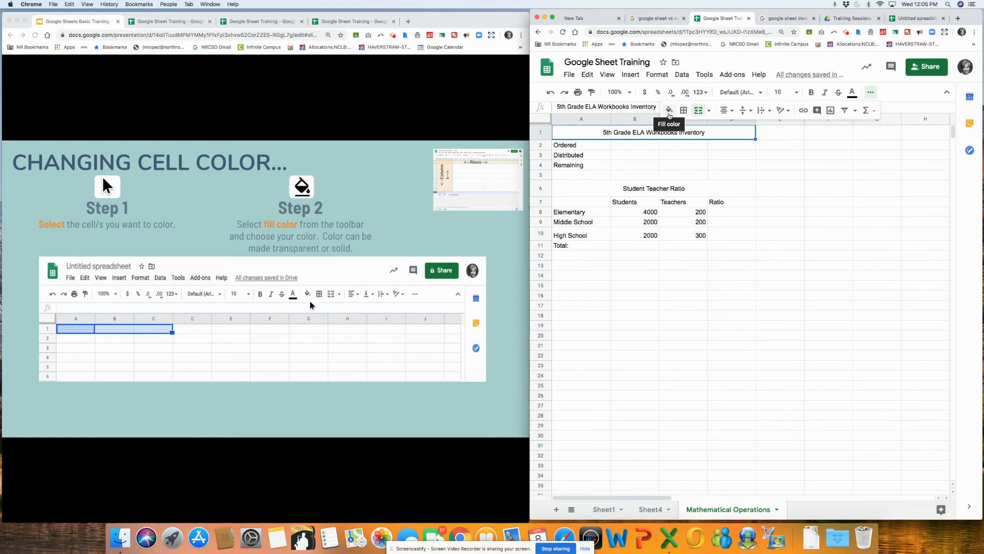
click(669, 111)
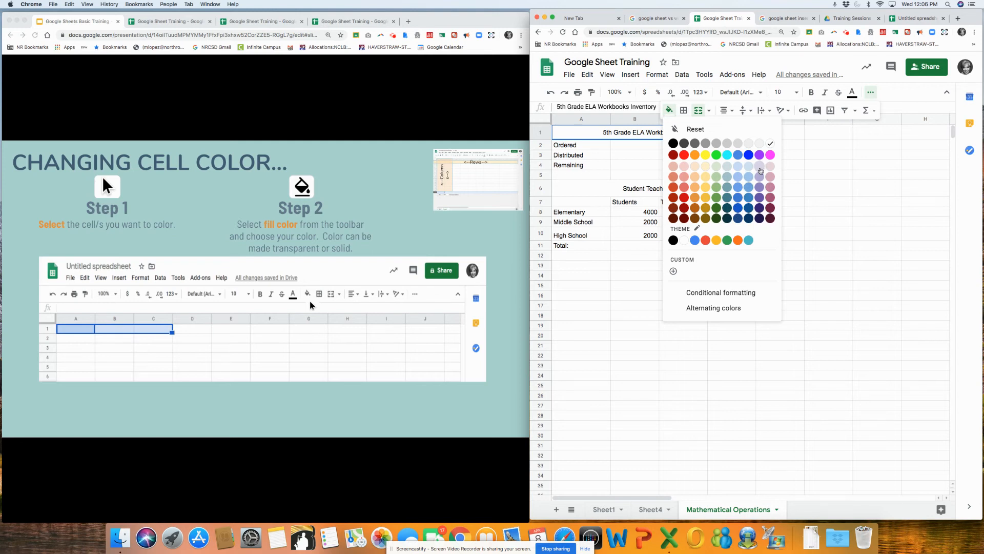
click(760, 167)
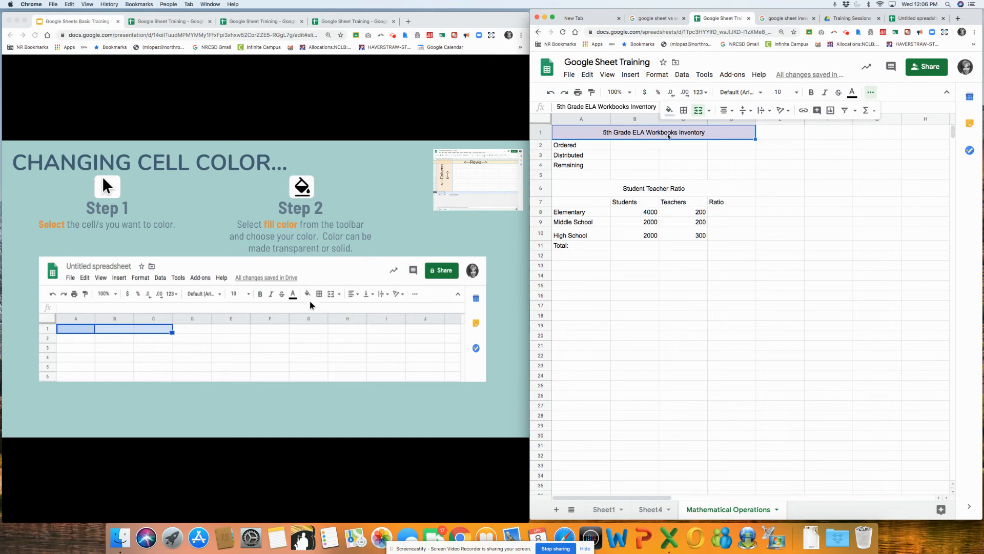
Fill the merged Student Teacher Ratio heading cell in row 6 with light purple
click(592, 193)
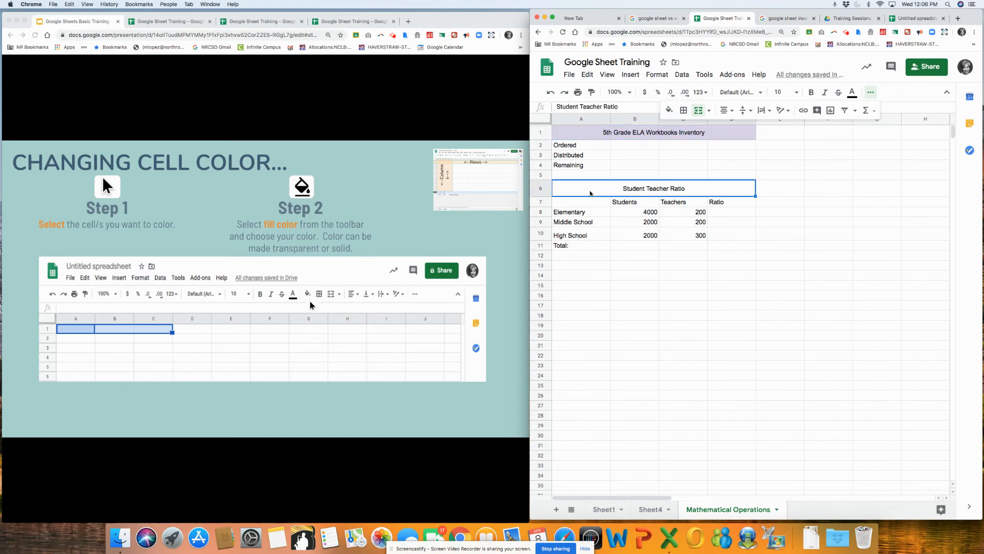
click(669, 110)
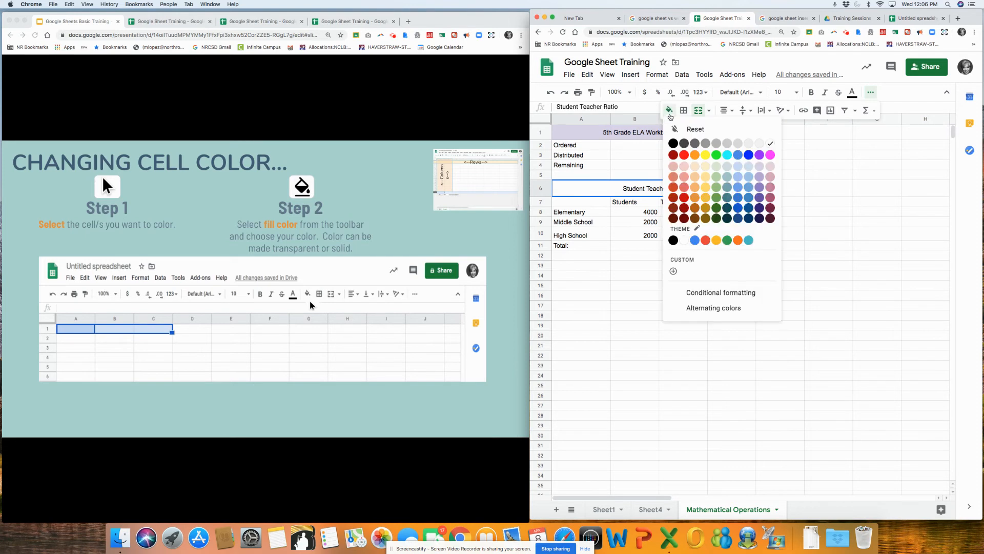
click(760, 177)
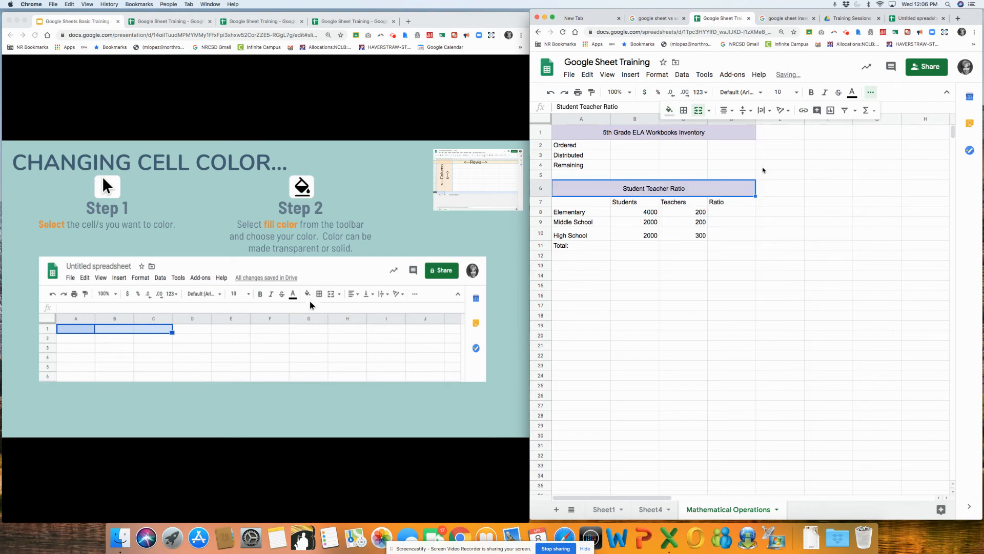
click(739, 302)
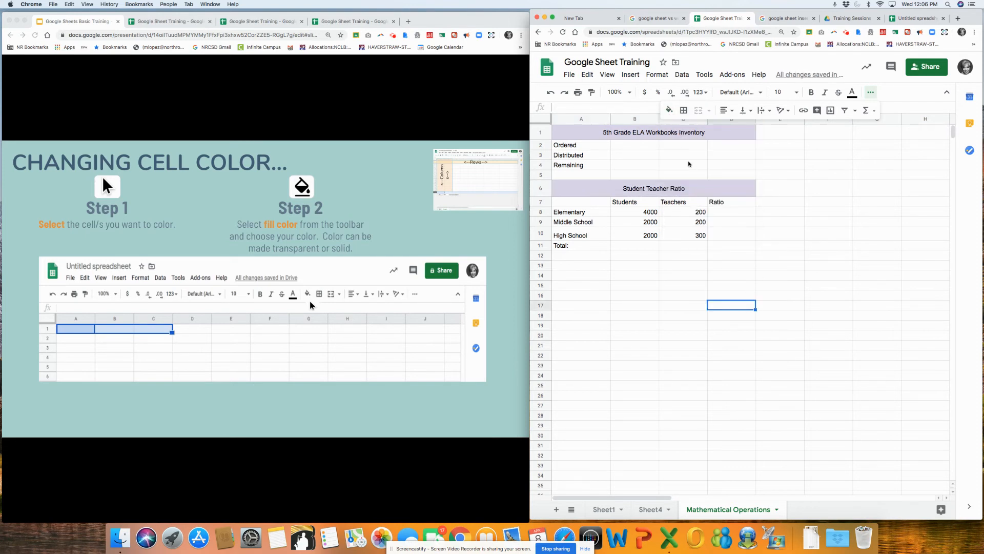
click(677, 134)
click(677, 189)
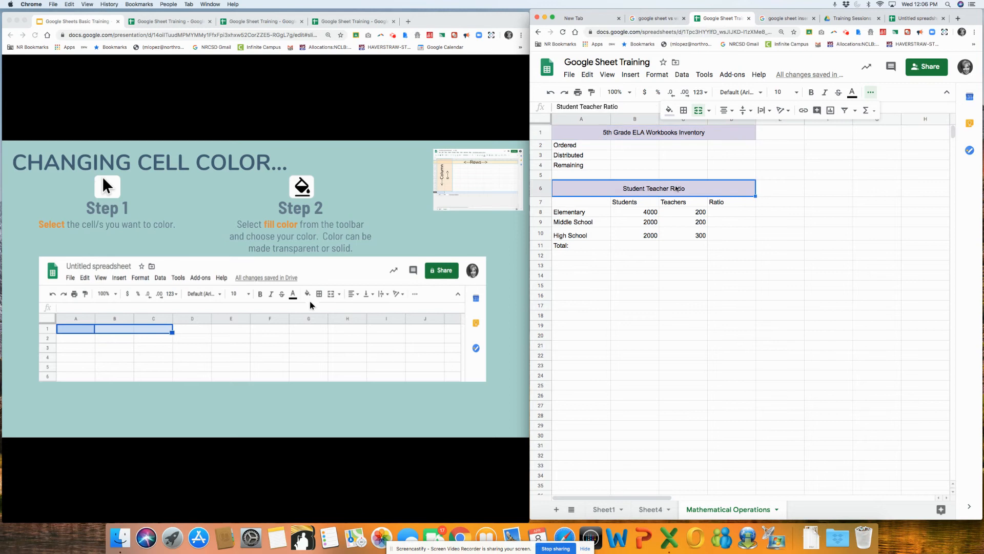
click(584, 121)
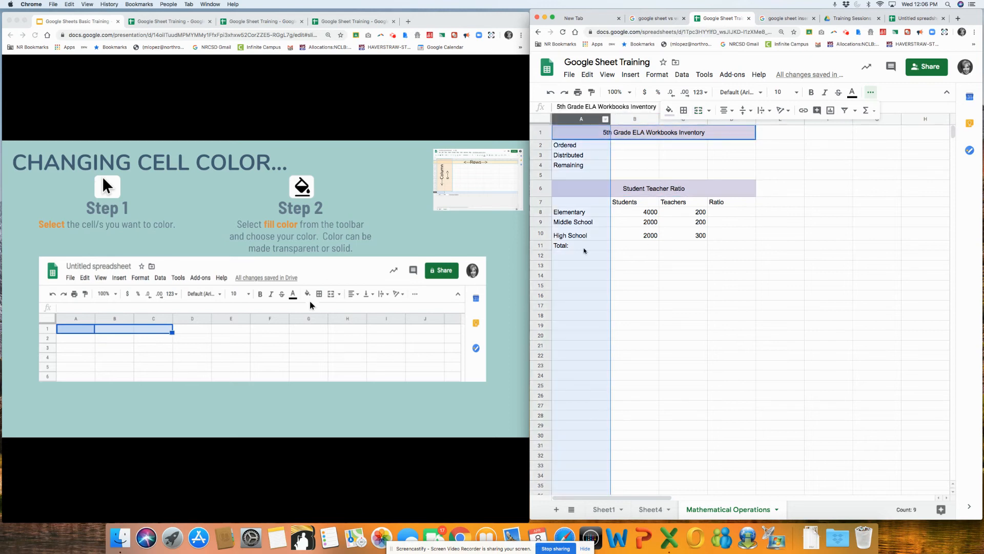
click(695, 280)
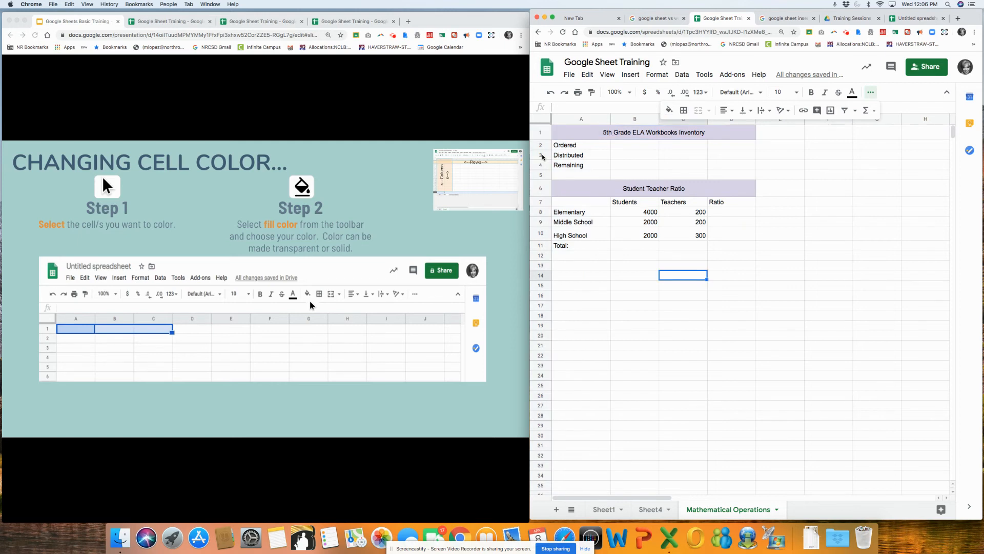
click(540, 154)
click(722, 394)
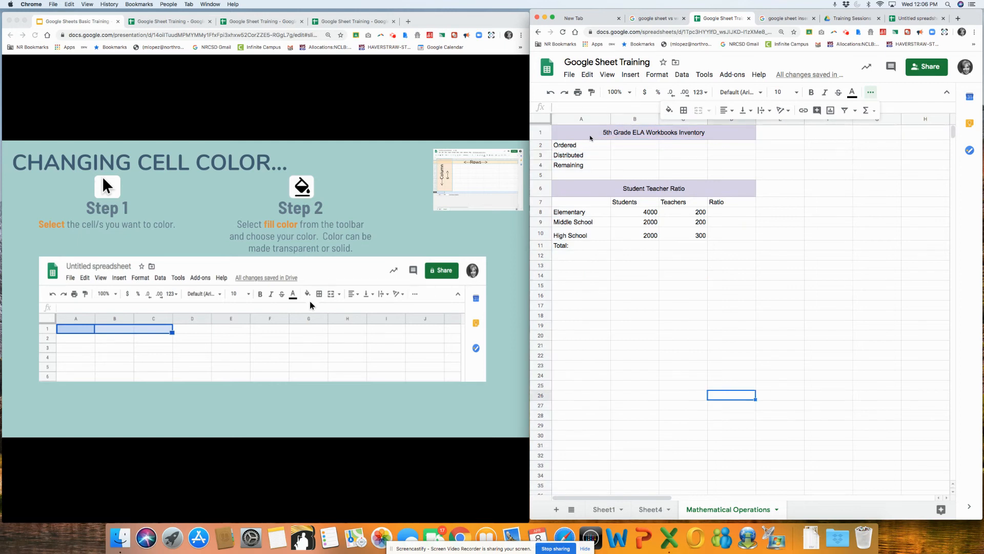
click(659, 136)
click(574, 157)
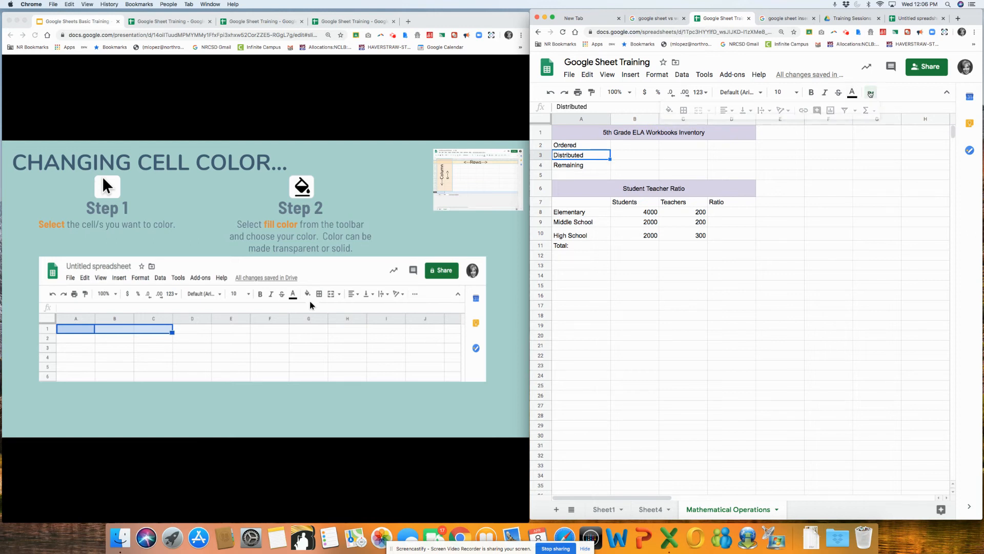
Bring the training presentation to the Alternating Cell Colors slide
click(296, 417)
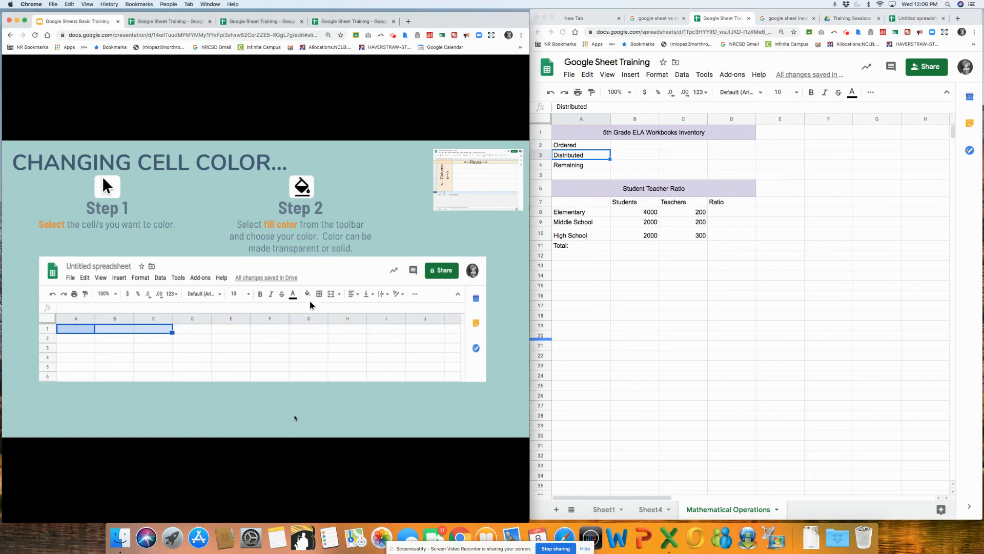
click(295, 418)
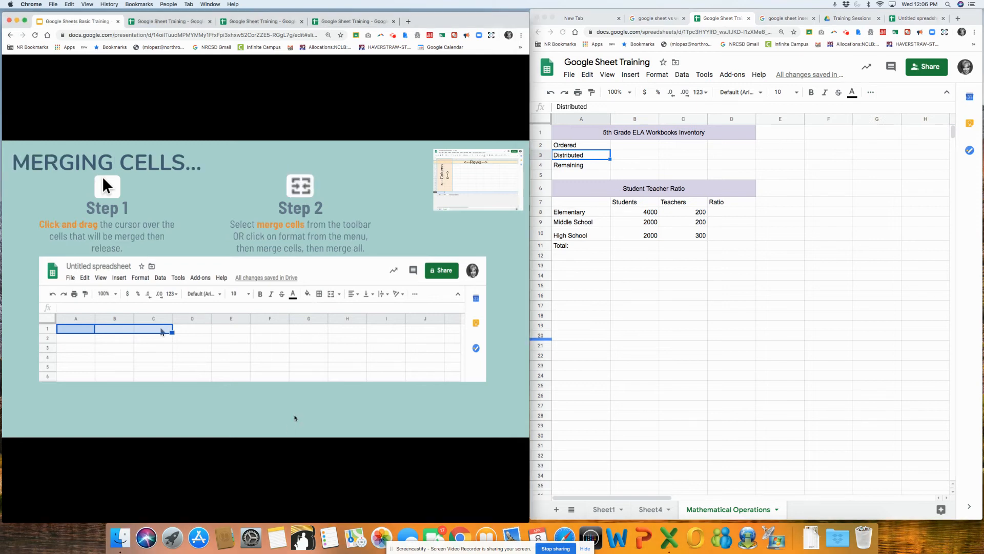
click(296, 417)
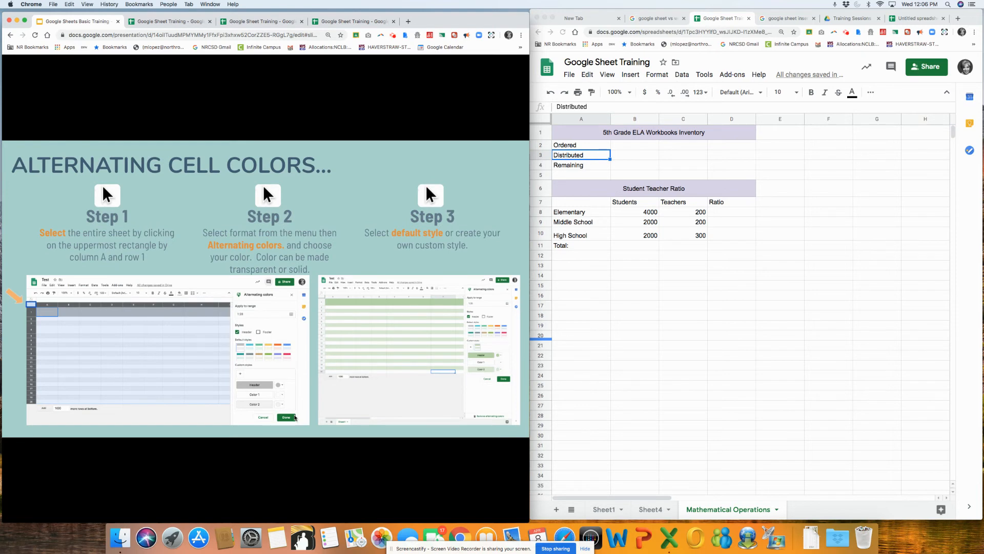
key(Left)
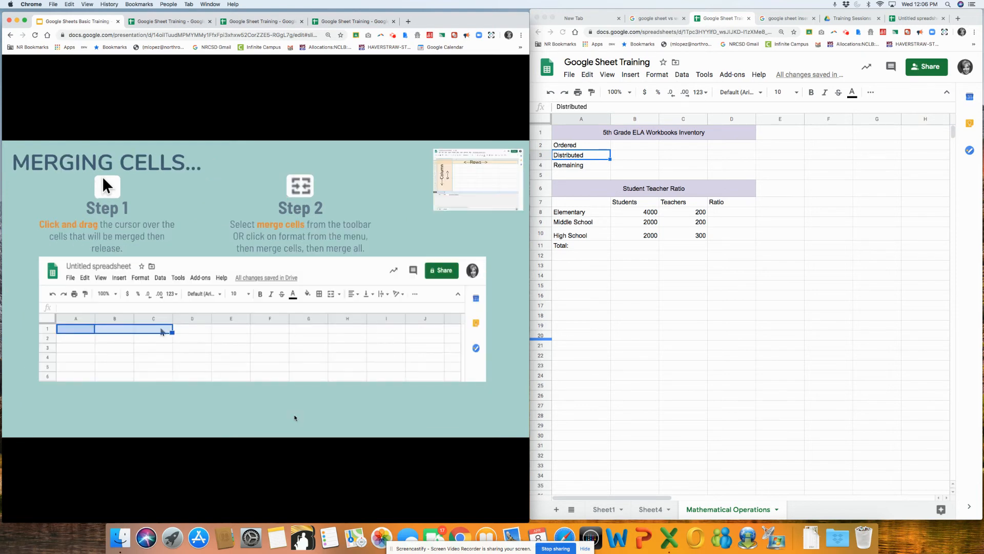
click(295, 417)
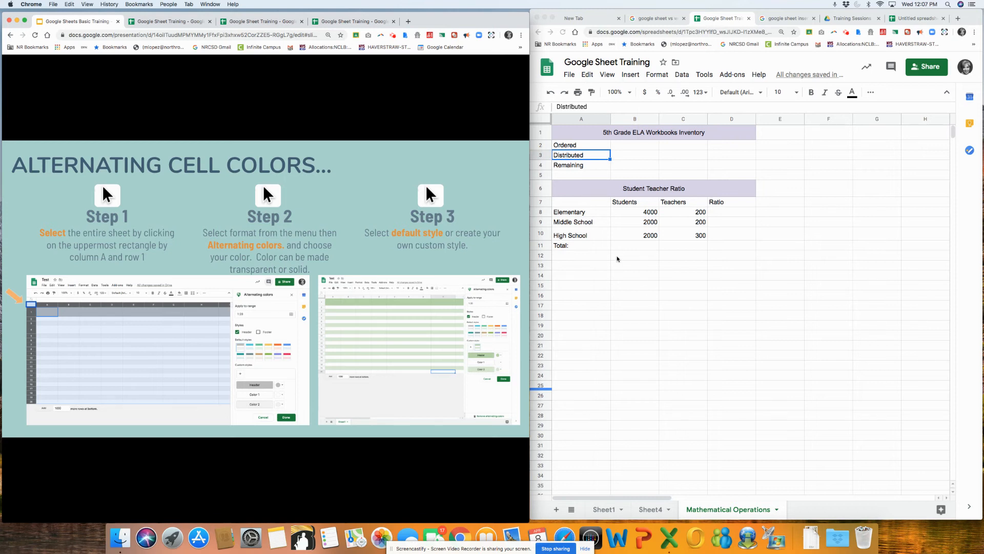
Apply alternating colors with a header row to the ratio table range A7:D11
click(558, 206)
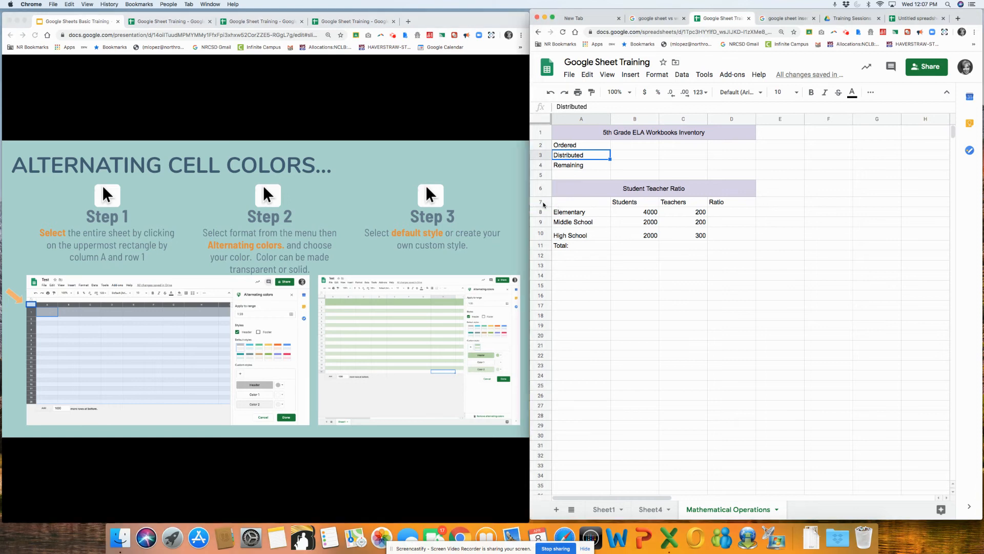
drag(585, 206, 724, 244)
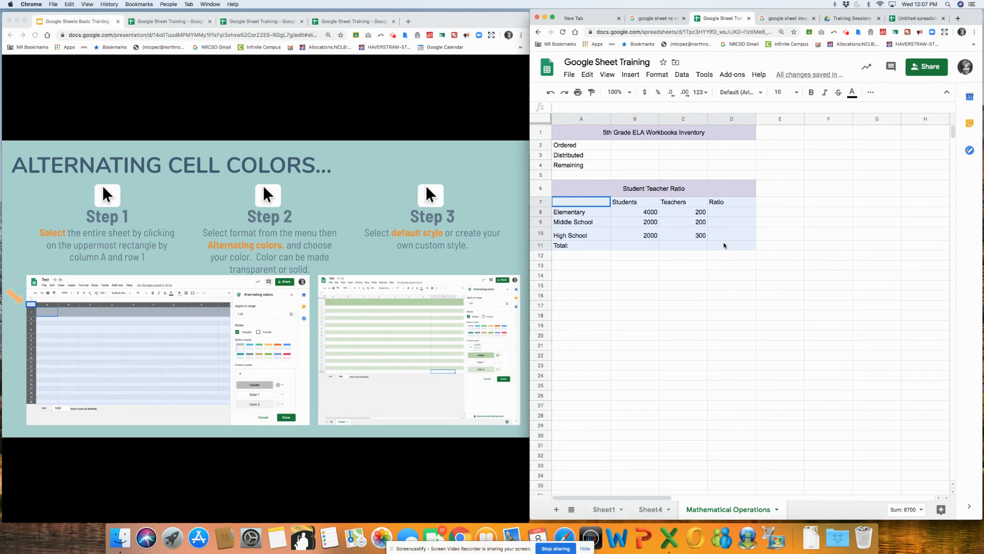
click(656, 75)
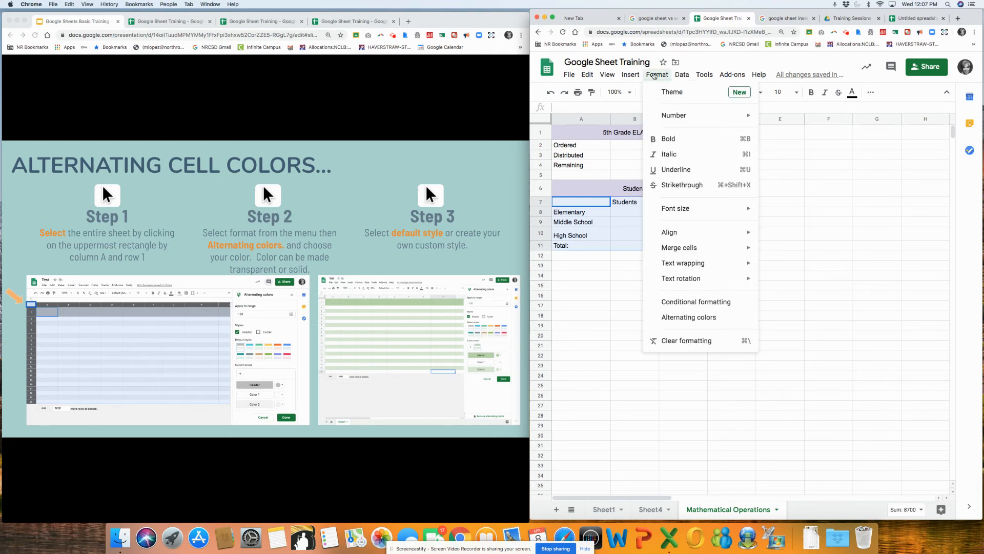
click(707, 318)
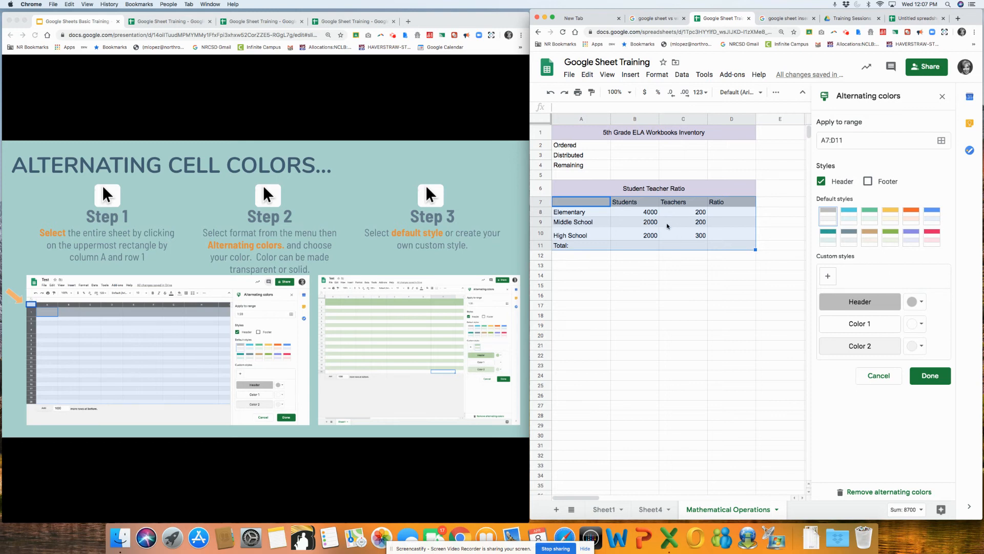
click(692, 264)
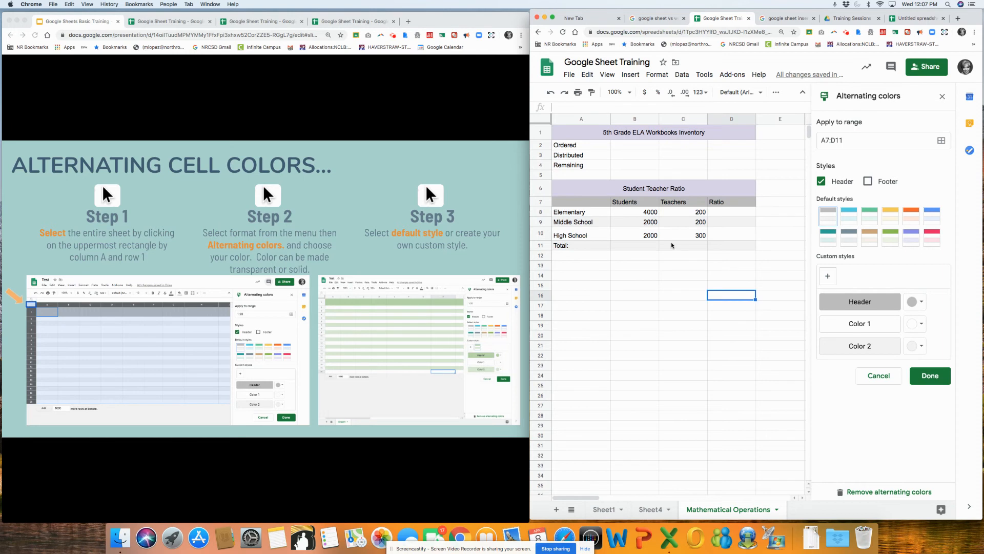
Switch the alternating colors of A7:D11 to the purple default style
drag(579, 202, 753, 247)
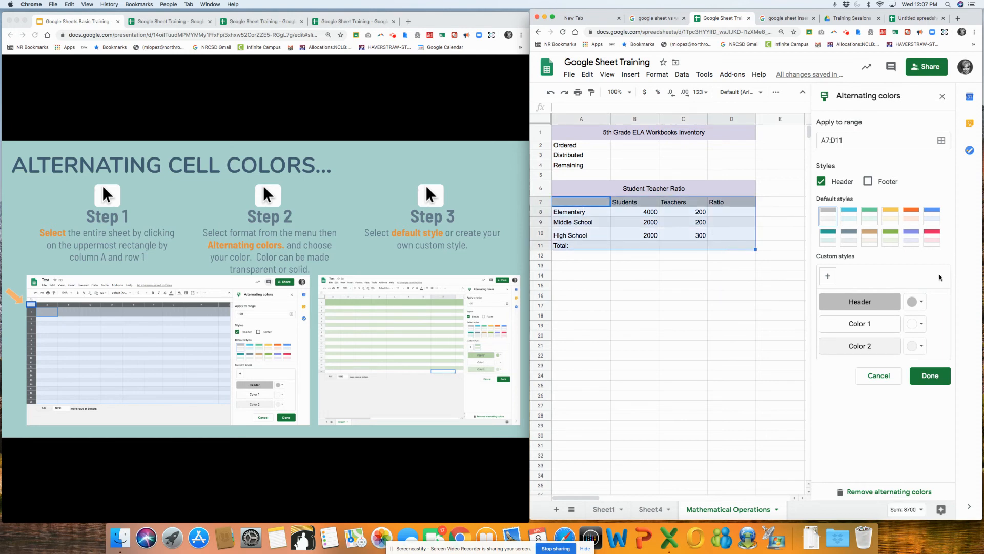
click(911, 238)
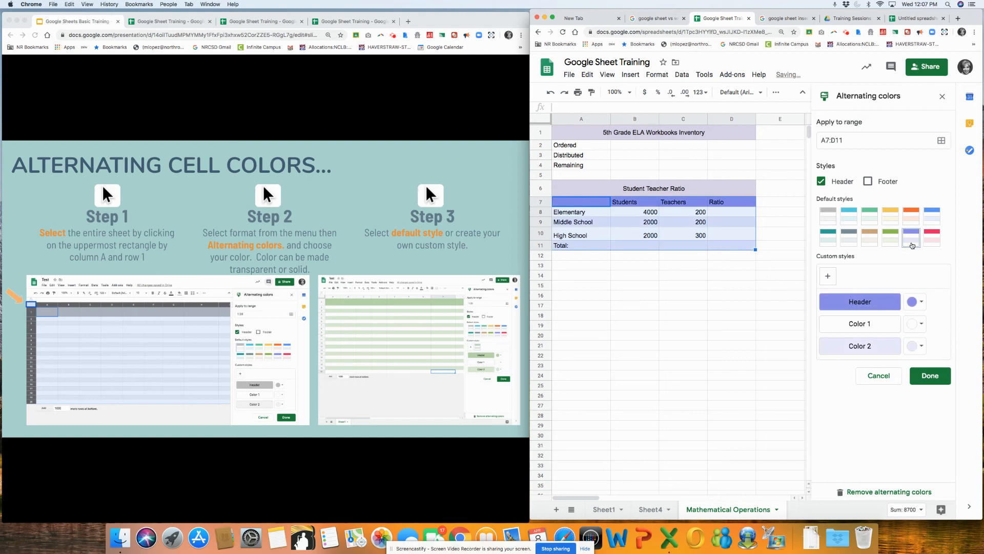
click(591, 279)
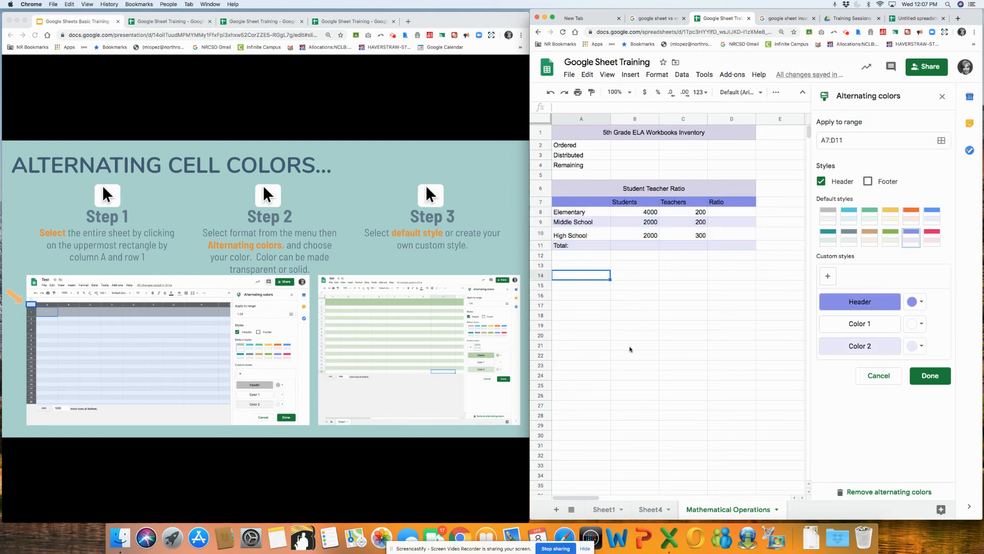
Give rows 8 through 11 of the ratio table the same, slightly taller height
drag(540, 214, 540, 239)
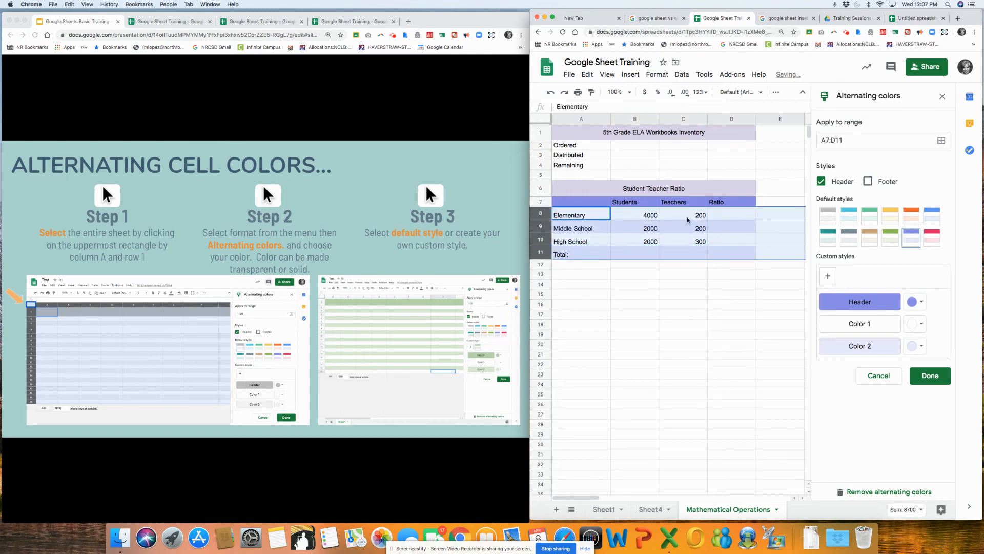
click(687, 286)
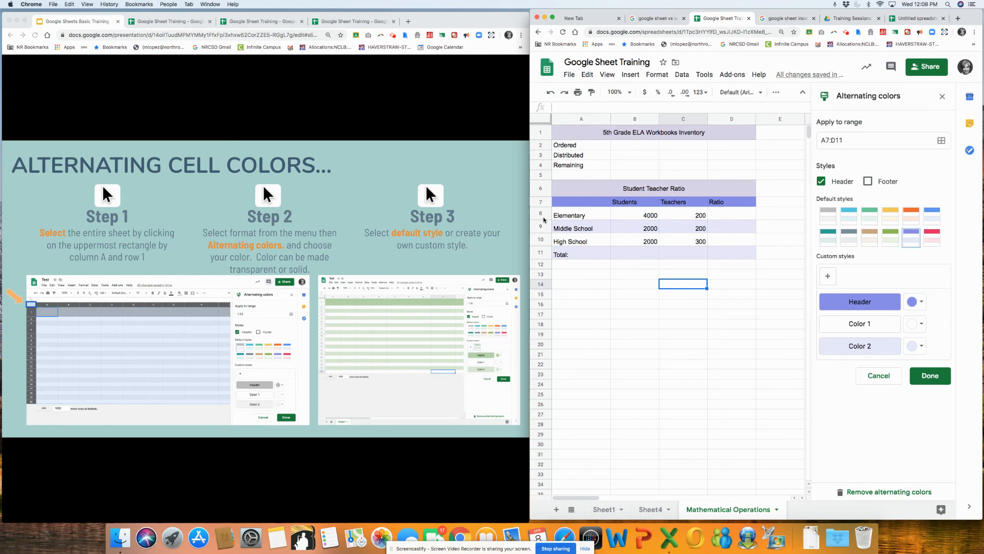
Vertically align the contents of rows 8 through 11 in the Student Teacher Ratio table to the middle
click(543, 213)
drag(543, 214, 543, 252)
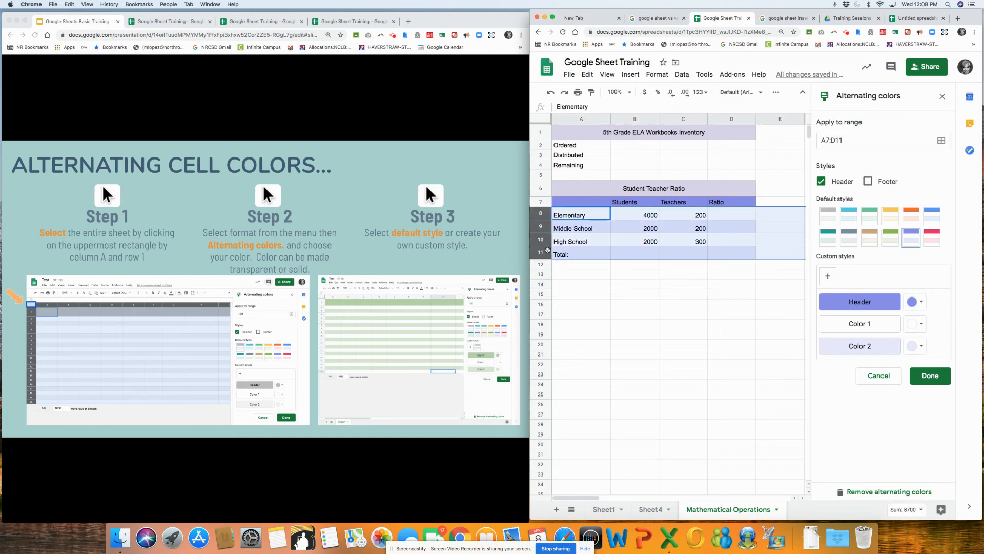
click(776, 91)
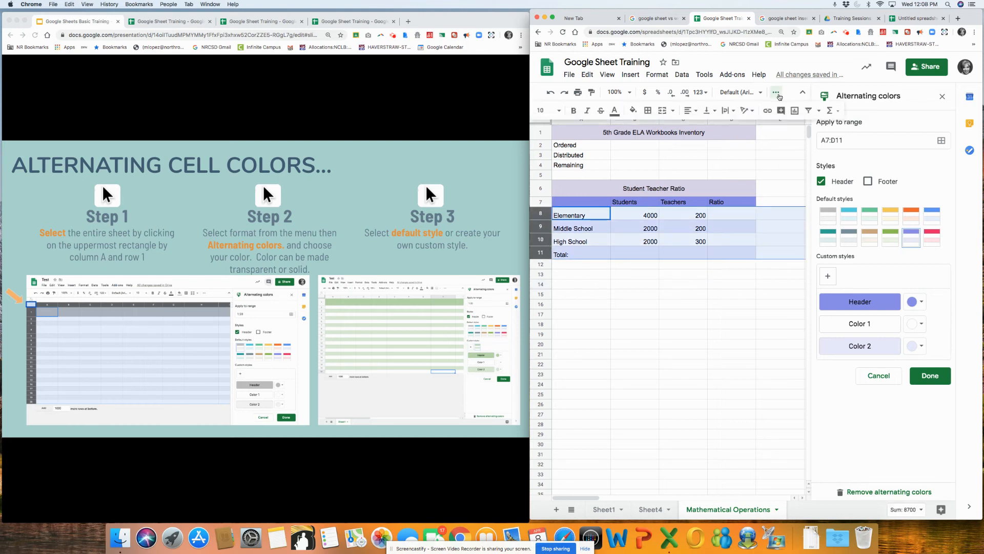
click(709, 110)
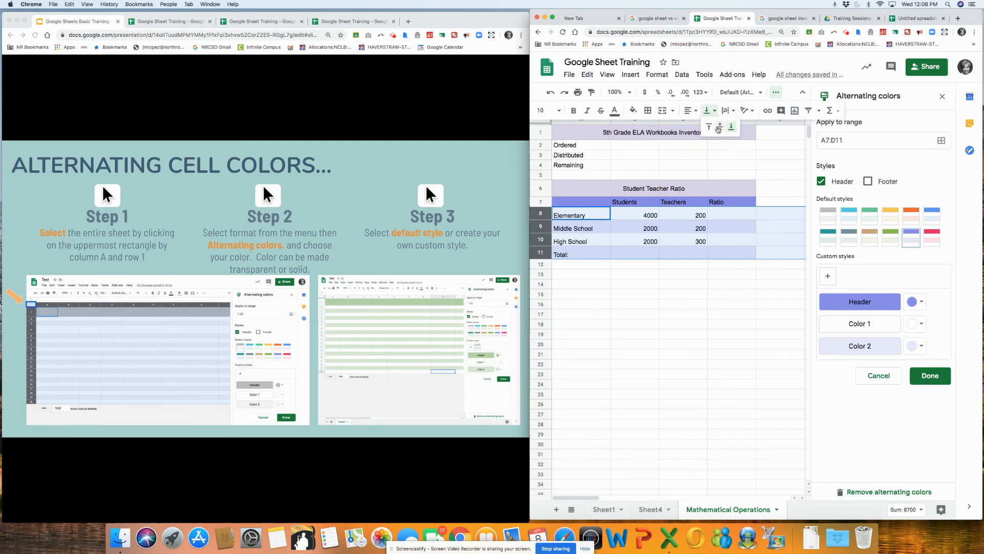
click(719, 127)
click(704, 303)
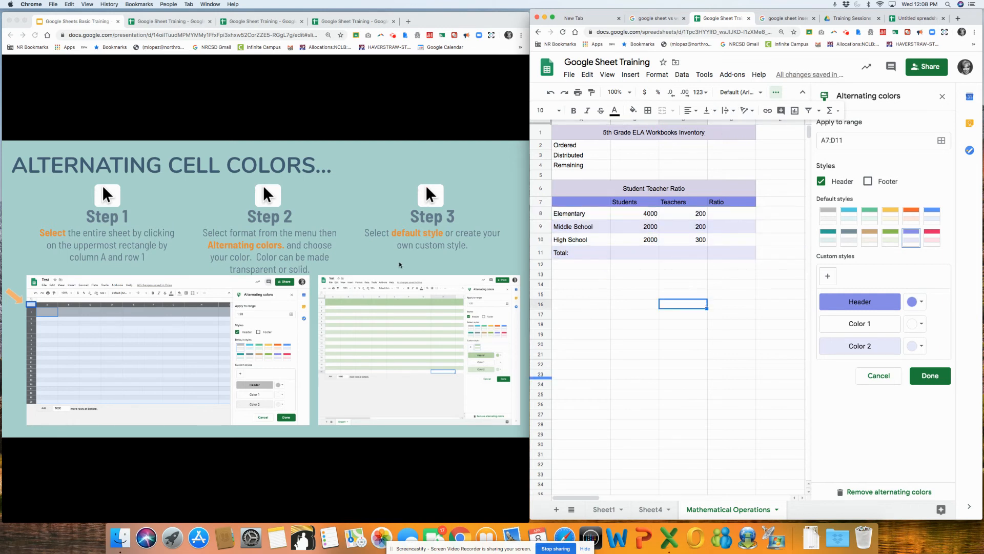
Advance the training presentation to the Adding & Formatting Borders slide
click(315, 378)
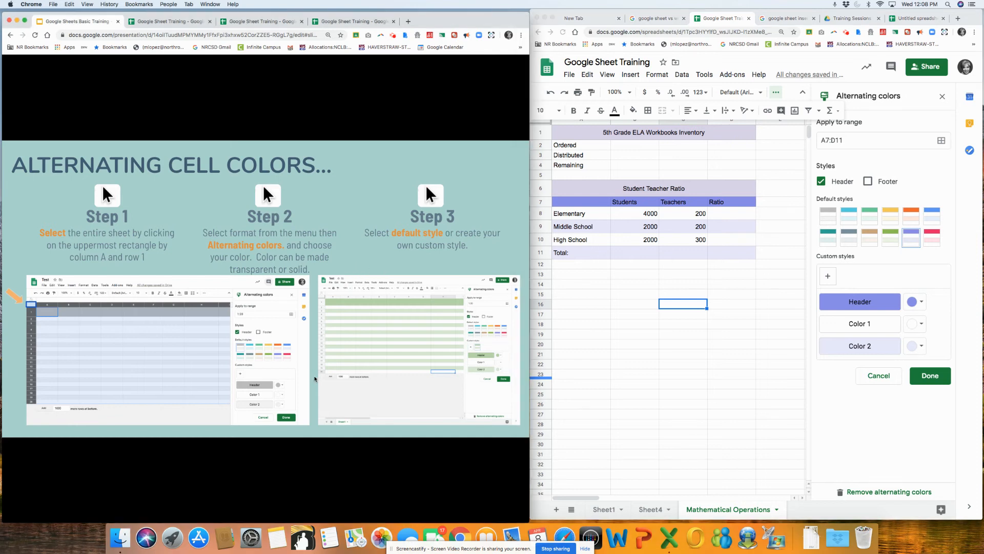
click(327, 385)
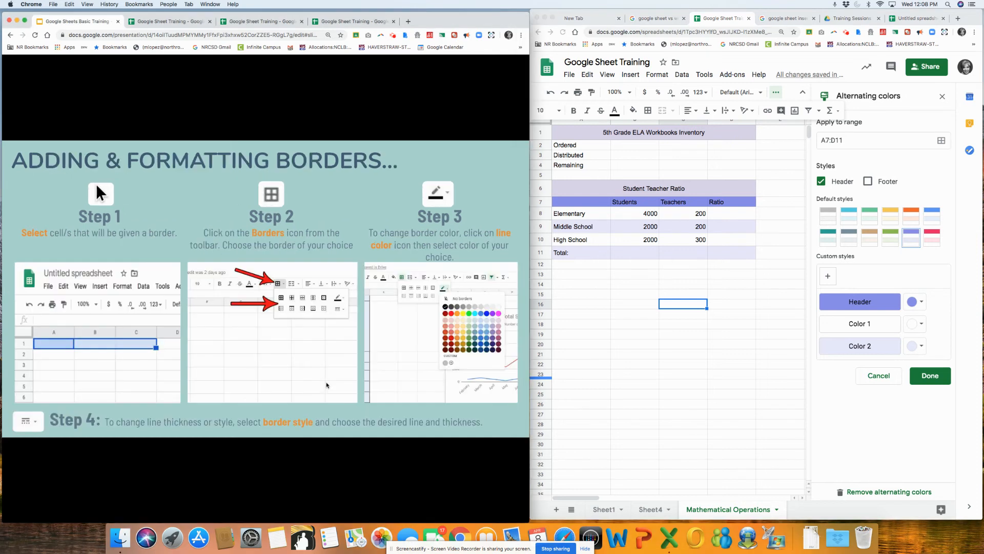
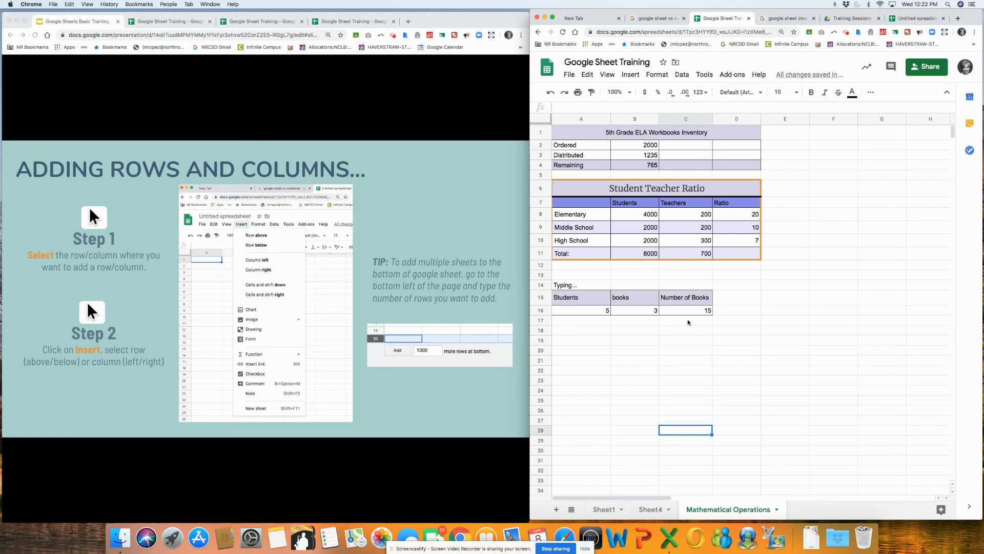
Insert one row below row 5, between the inventory table and the Student Teacher Ratio table
click(546, 340)
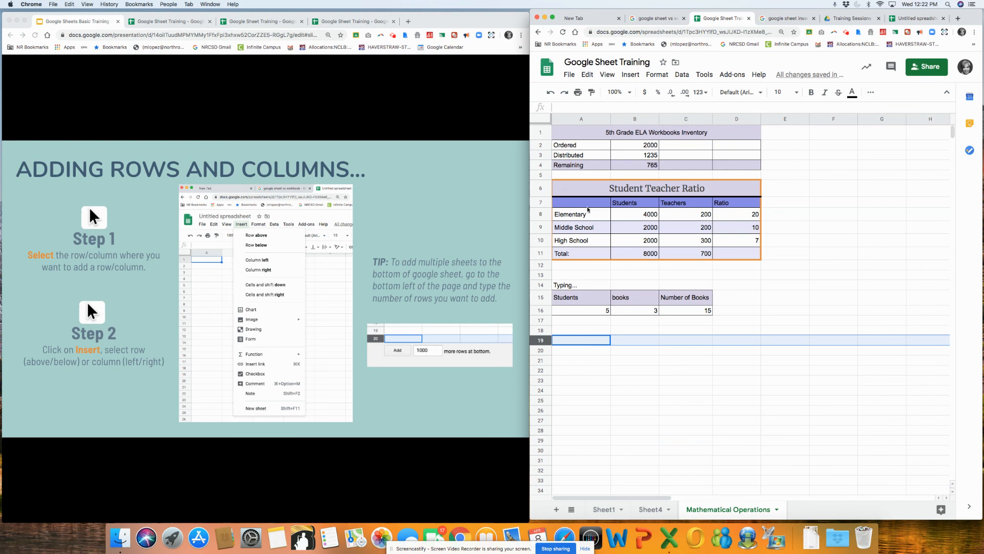
click(545, 174)
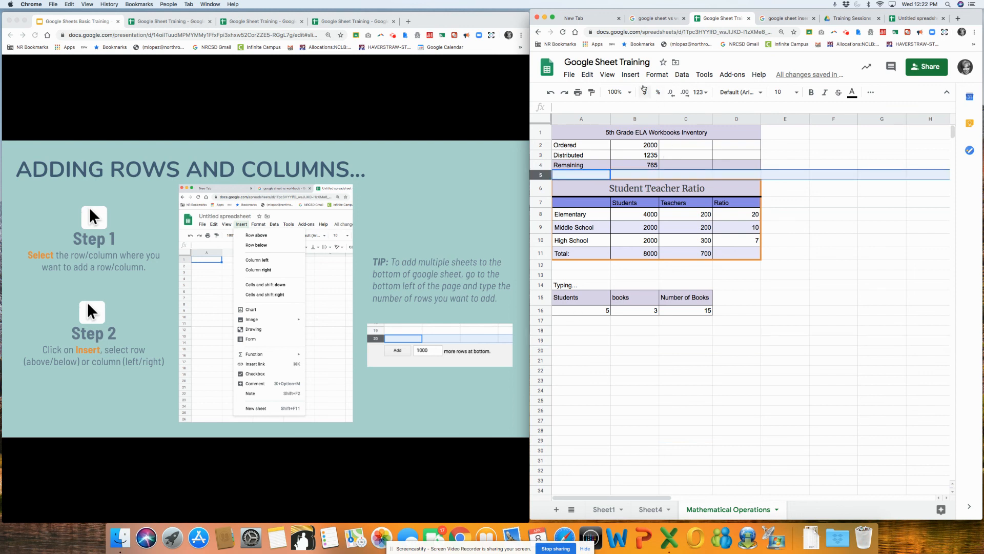
click(631, 76)
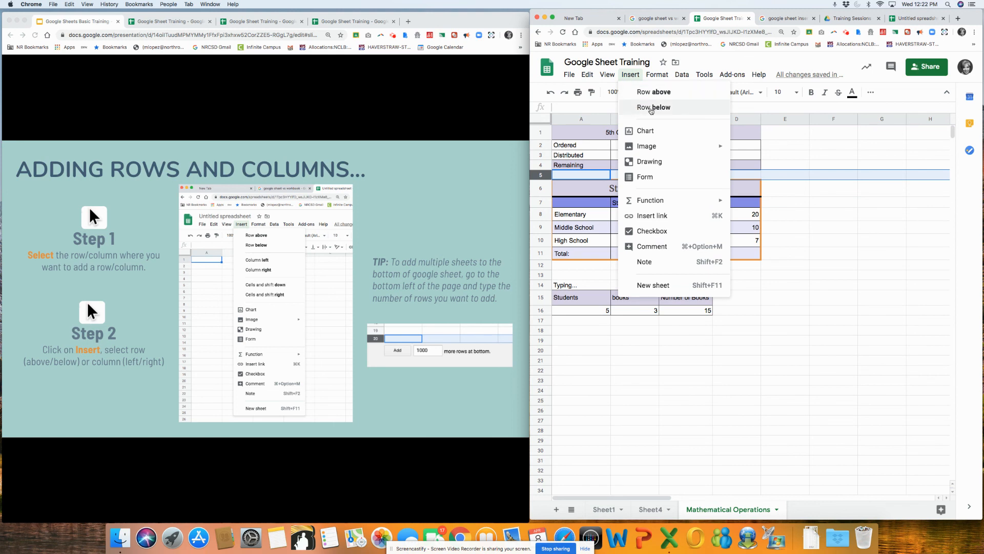
click(663, 107)
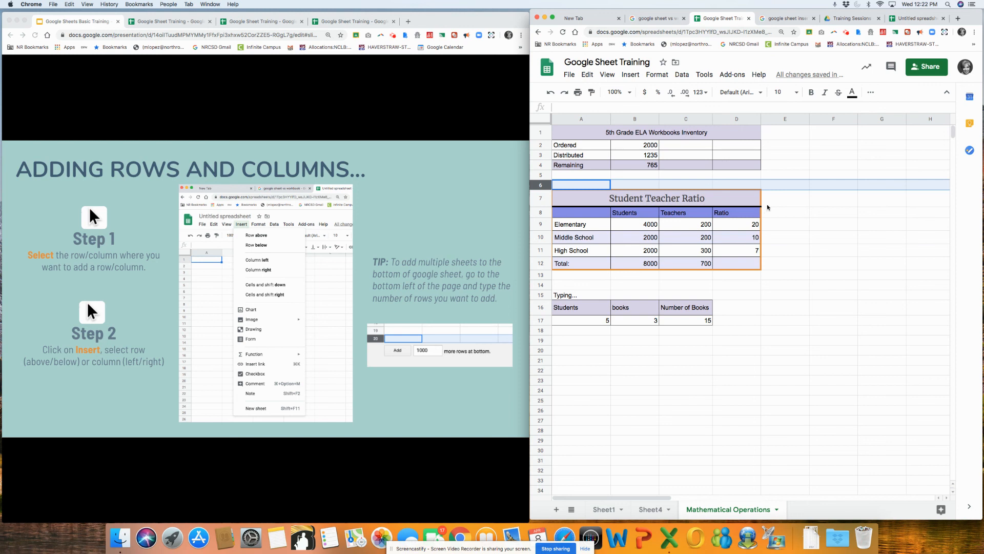
Try inserting a column to the left of the Ratio column D, and undo the insertion
click(730, 118)
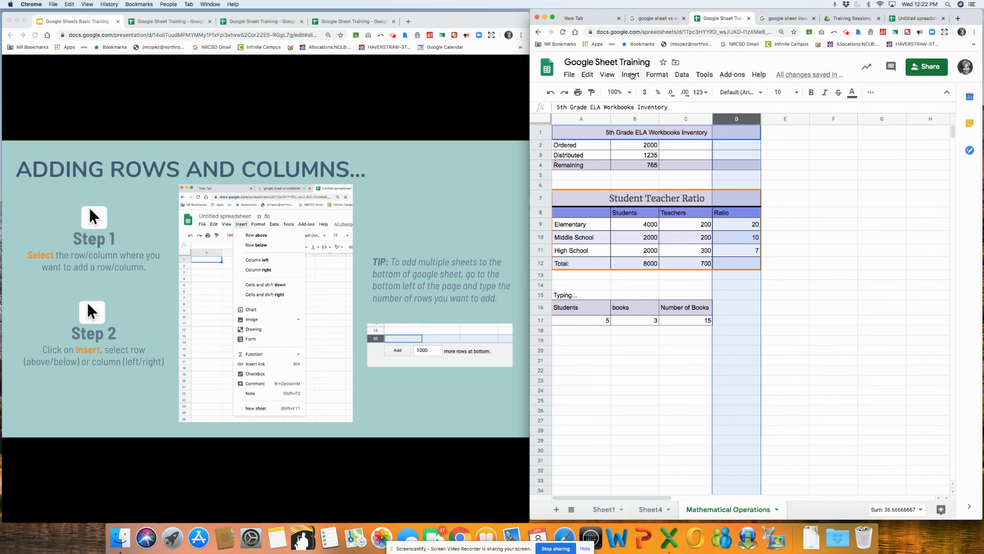
click(630, 75)
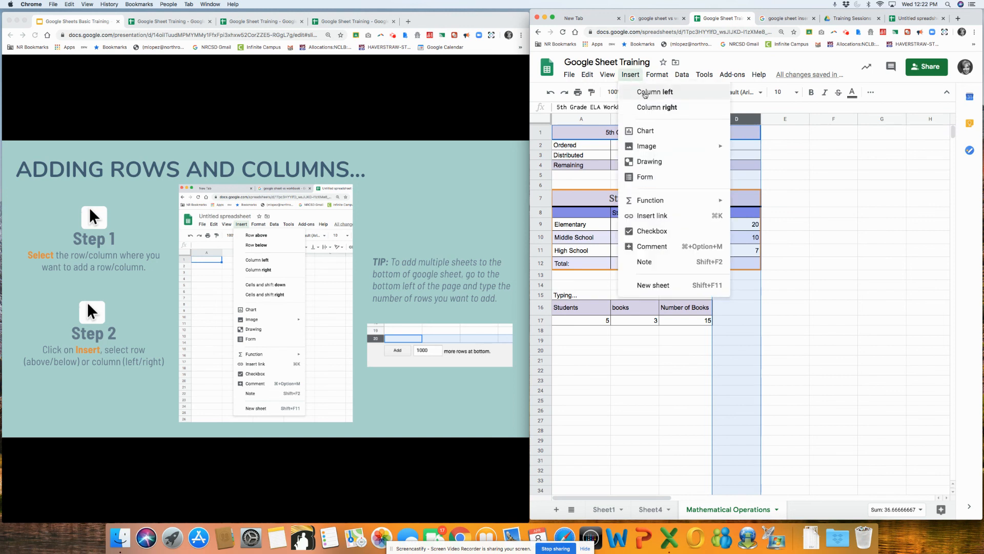
click(645, 93)
click(878, 258)
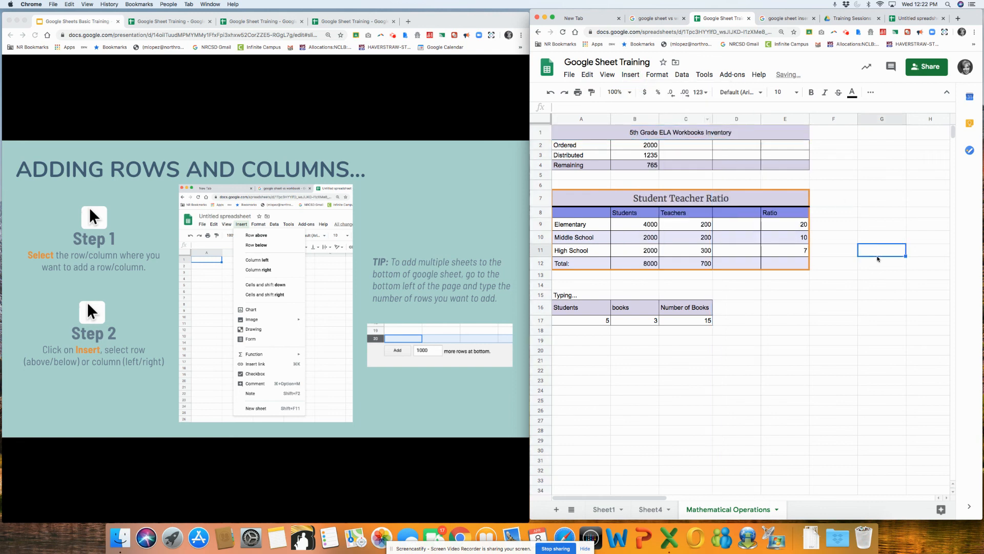
click(741, 121)
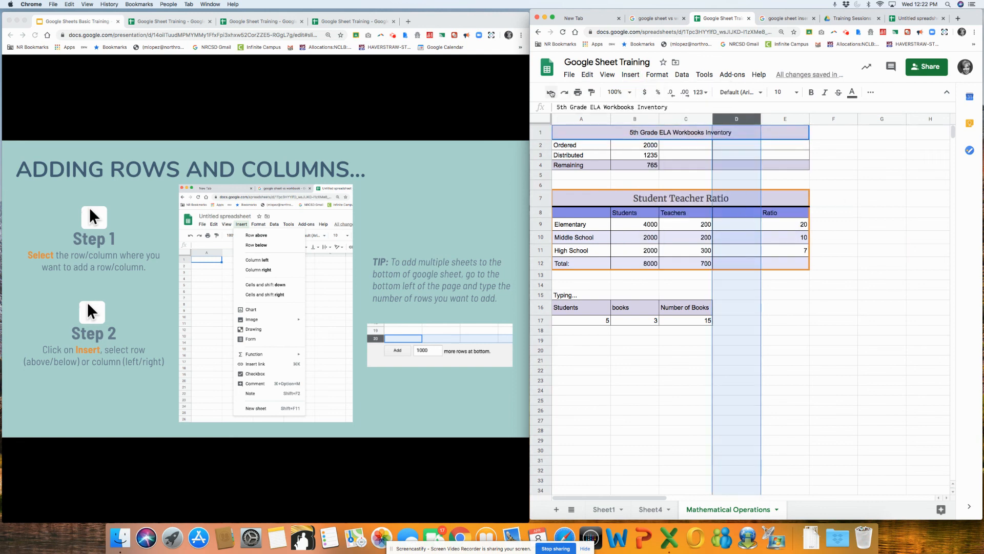
click(550, 92)
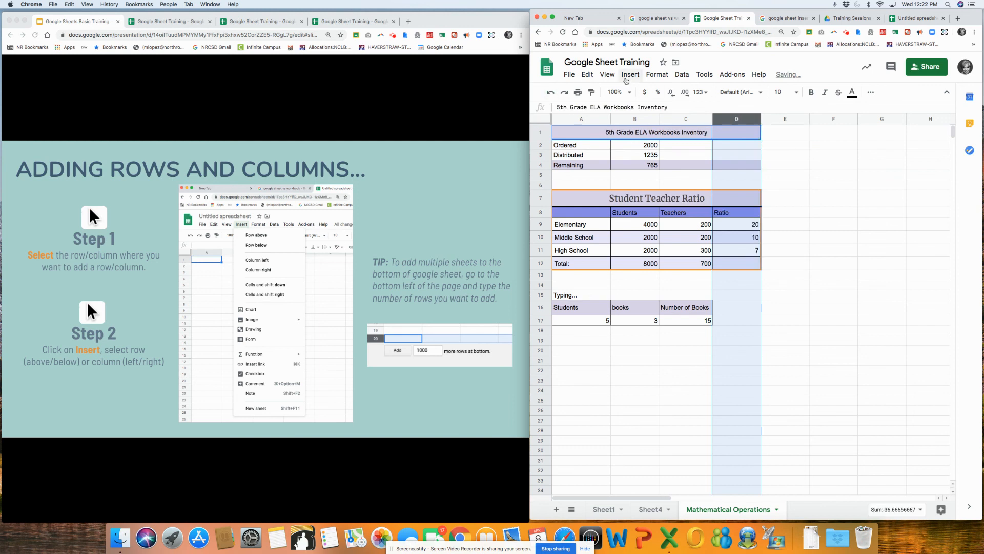
Insert one column to the right of the Ratio column D
click(631, 75)
click(646, 109)
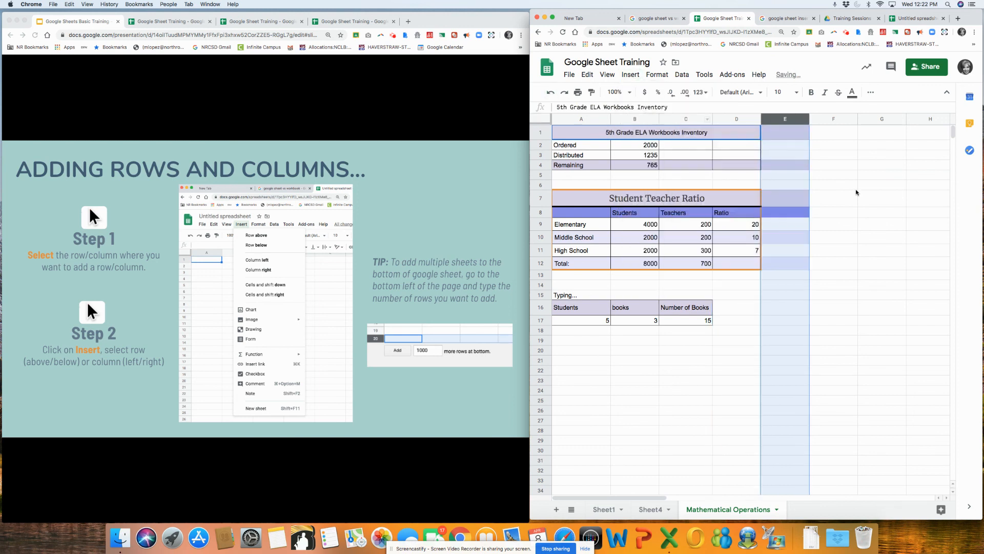
click(872, 263)
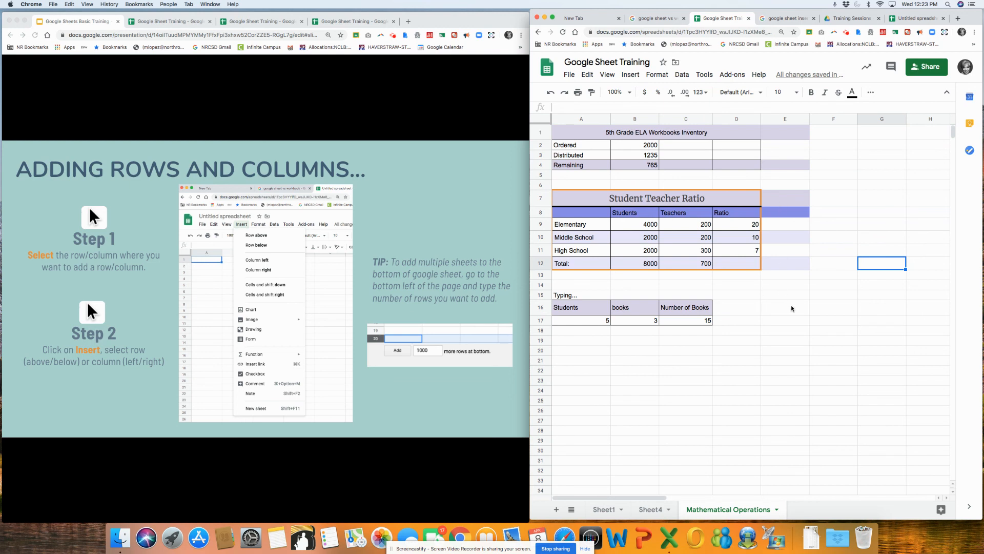
click(789, 297)
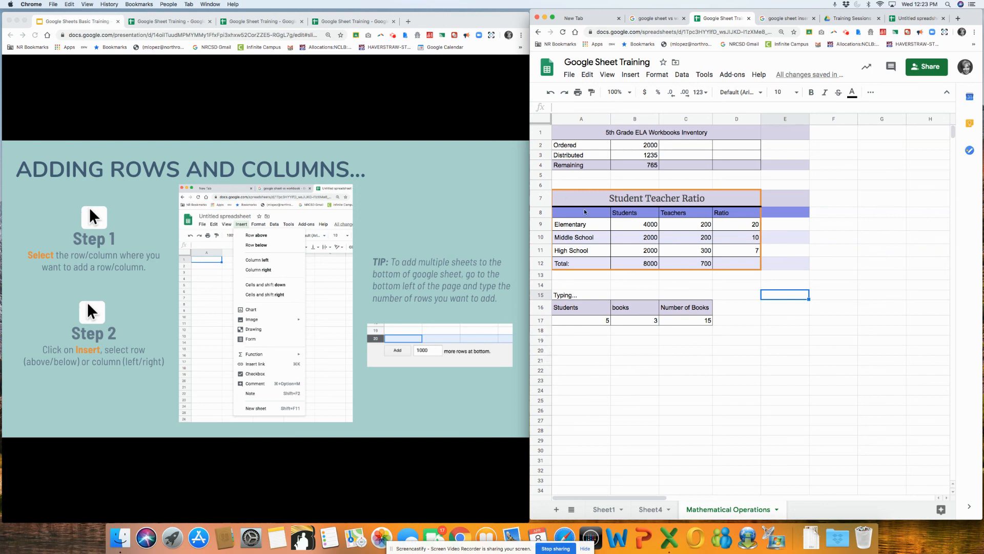
Insert two rows above the empty rows 5 and 6 in a single operation
drag(542, 175, 542, 185)
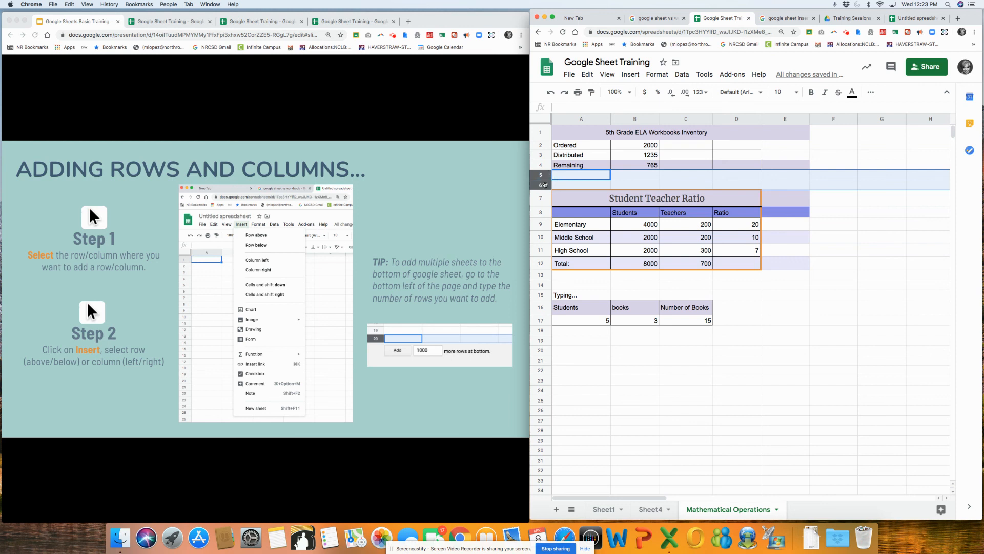
right_click(545, 186)
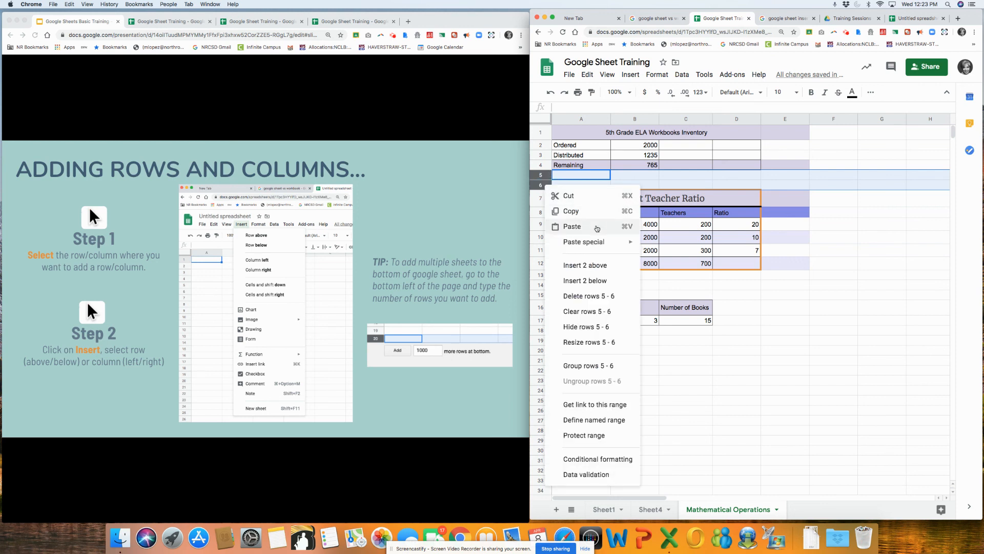
click(605, 265)
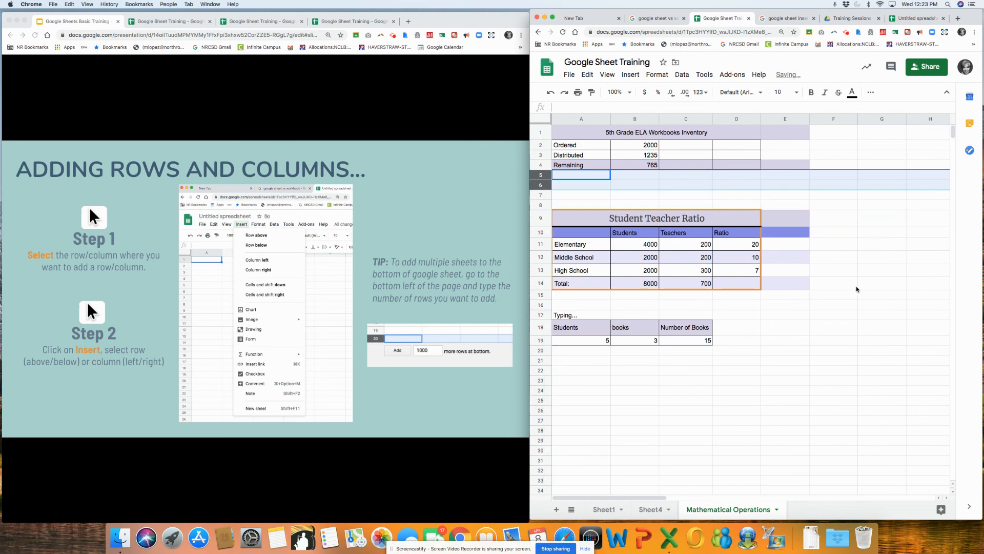
Insert four rows above the empty rows 5 through 8 in a single operation
click(542, 175)
drag(542, 175, 542, 205)
right_click(544, 185)
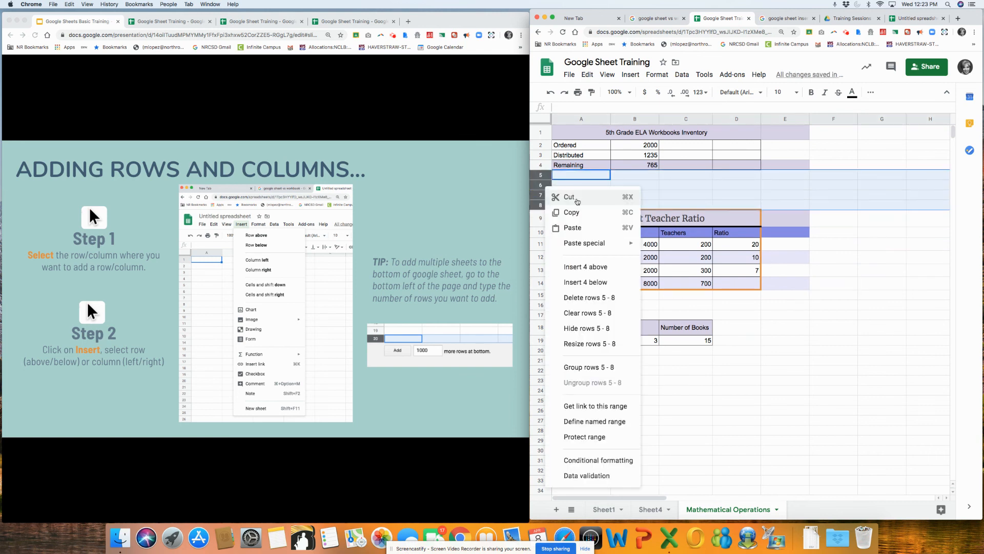
click(602, 268)
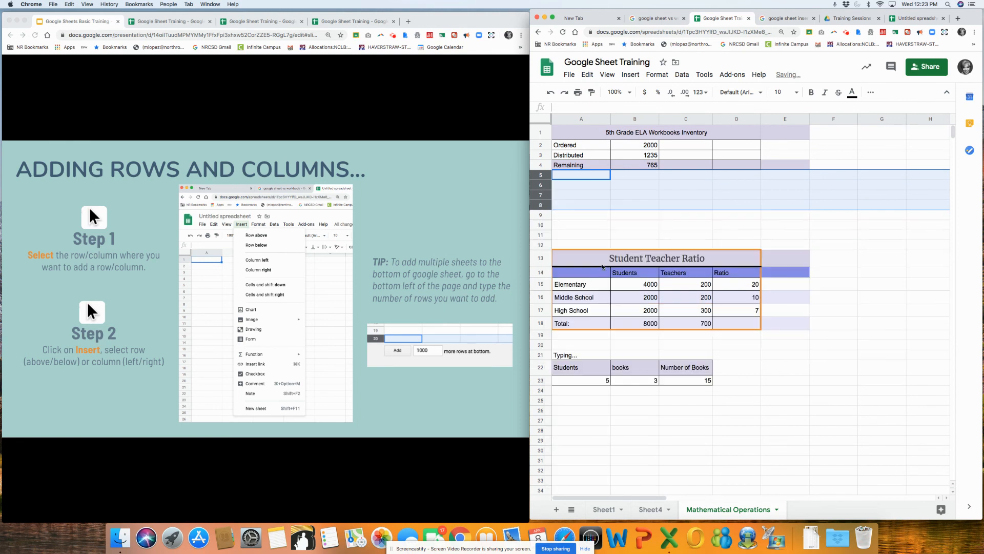
click(656, 217)
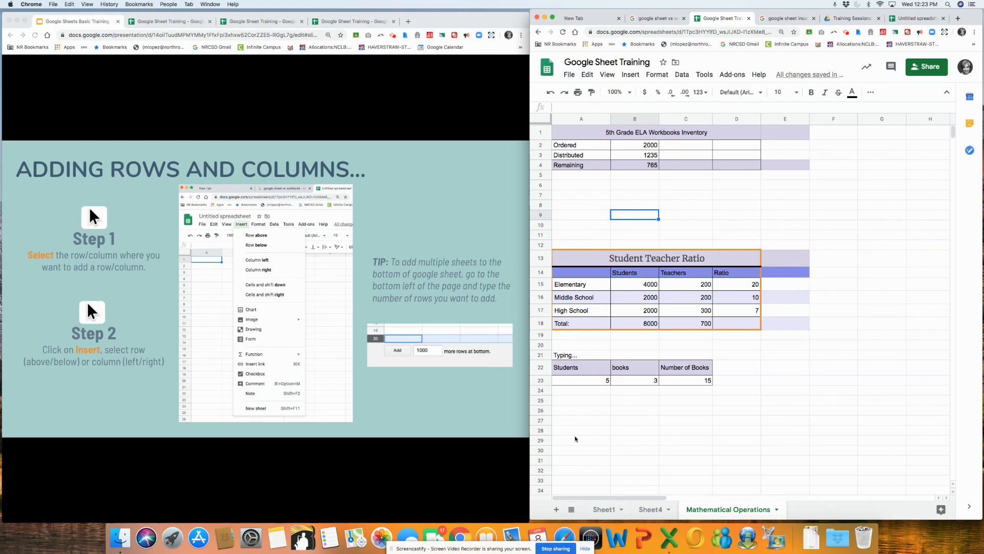
Add 50 more rows at the bottom of the Mathematical Operations sheet and return to its first rows
scroll(611, 453, down, 7)
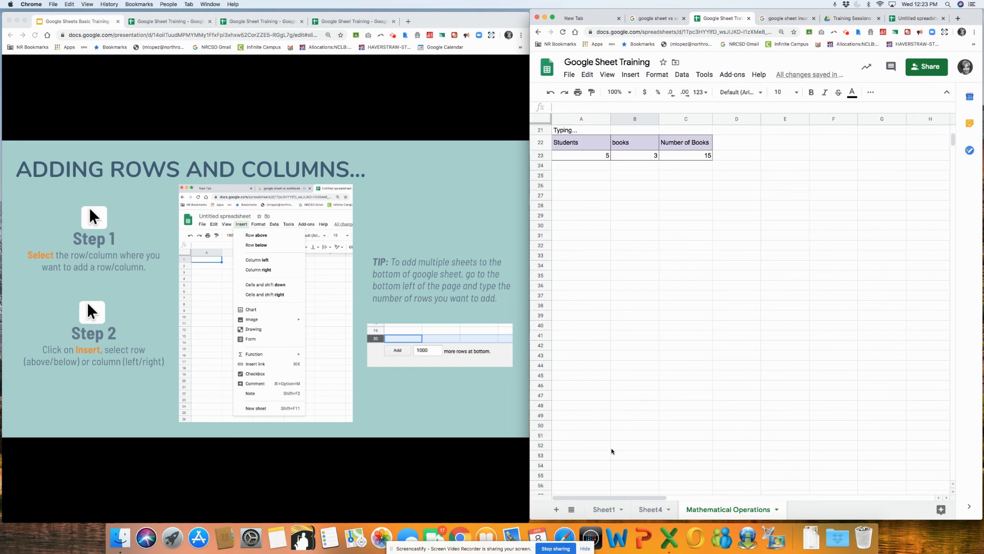
scroll(625, 442, up, 4)
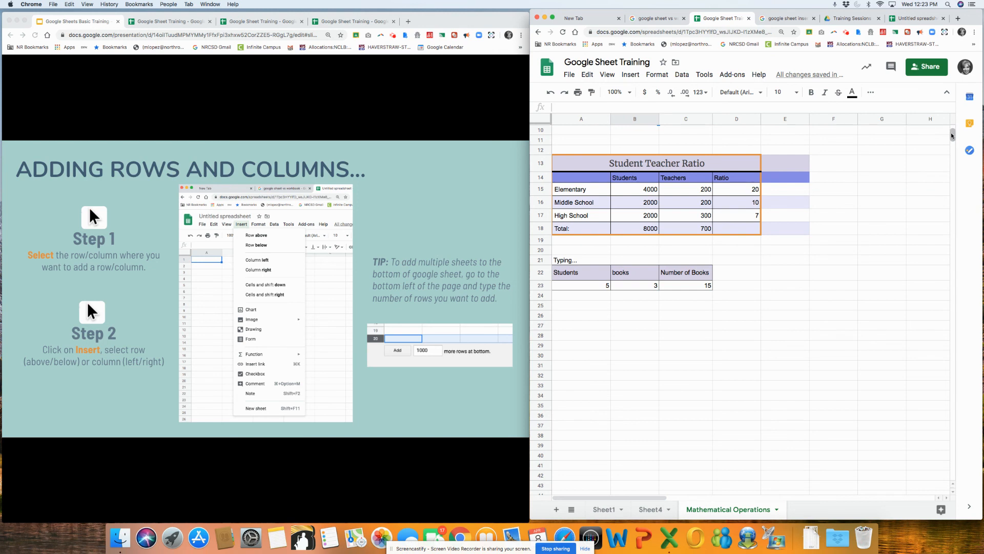
drag(952, 136, 953, 481)
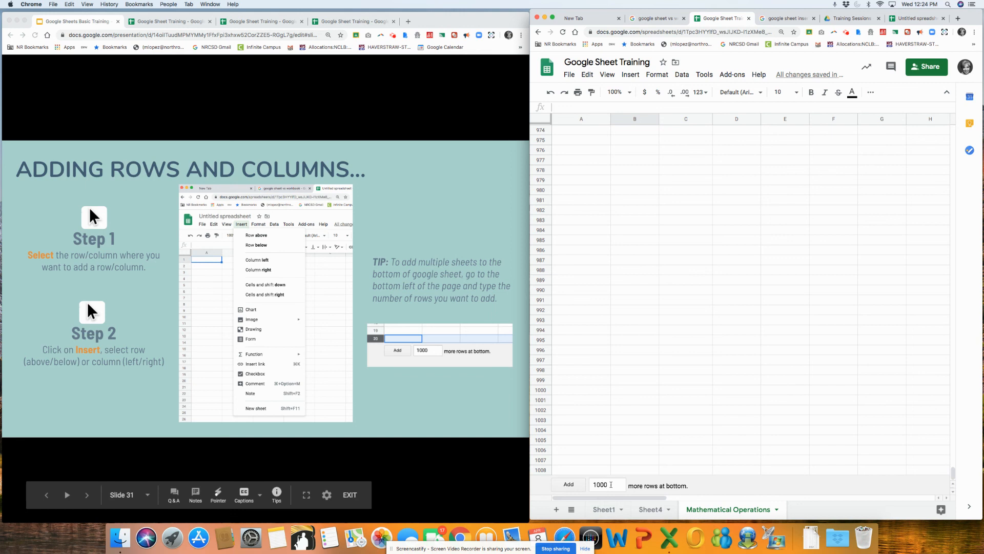
drag(615, 484, 591, 482)
text(50)
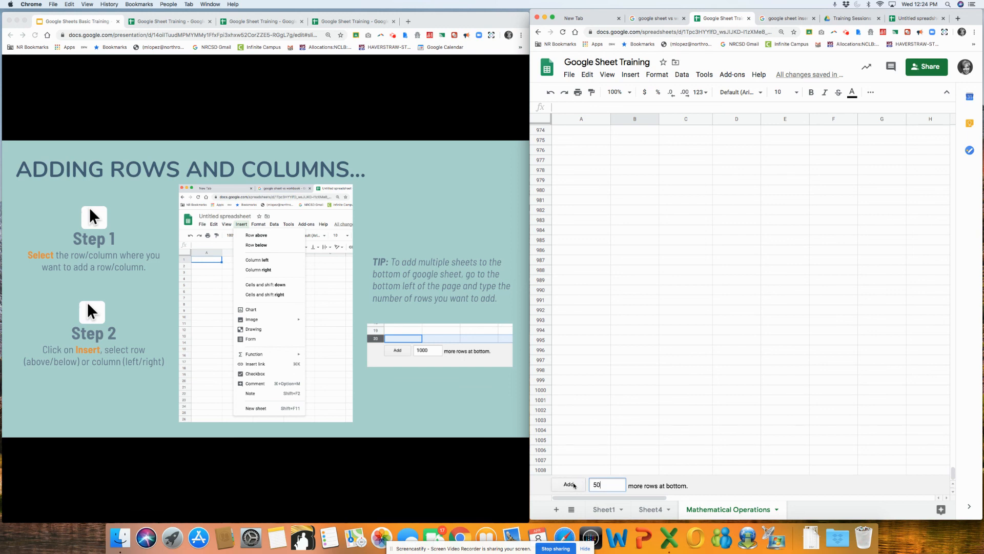
click(569, 484)
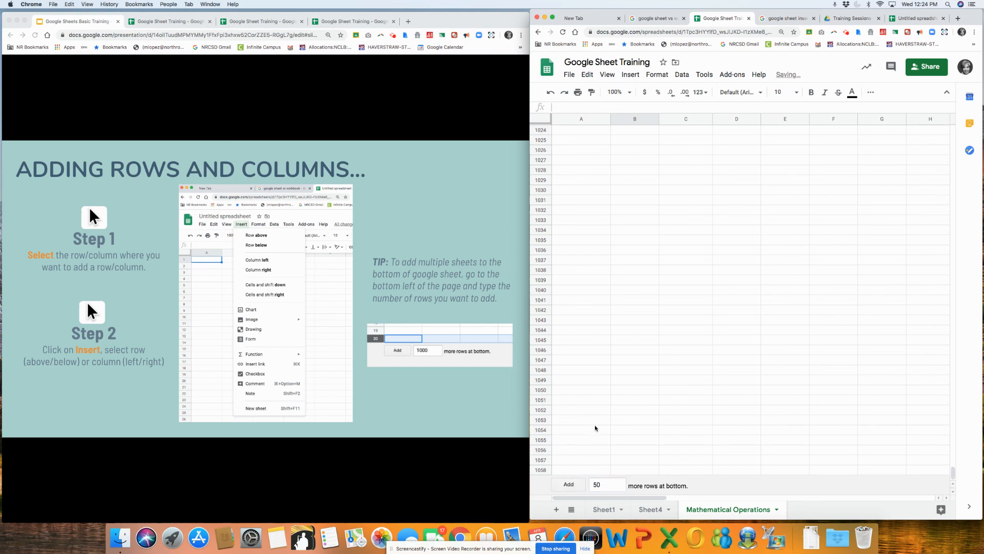
drag(952, 462, 926, 135)
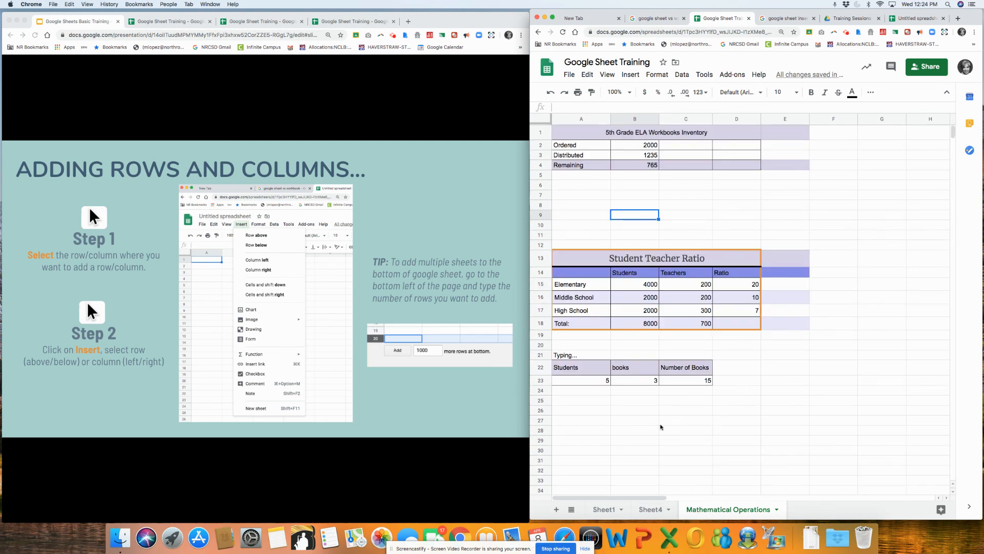
Advance the training presentation to the Adding & Naming Sheets slide
click(446, 418)
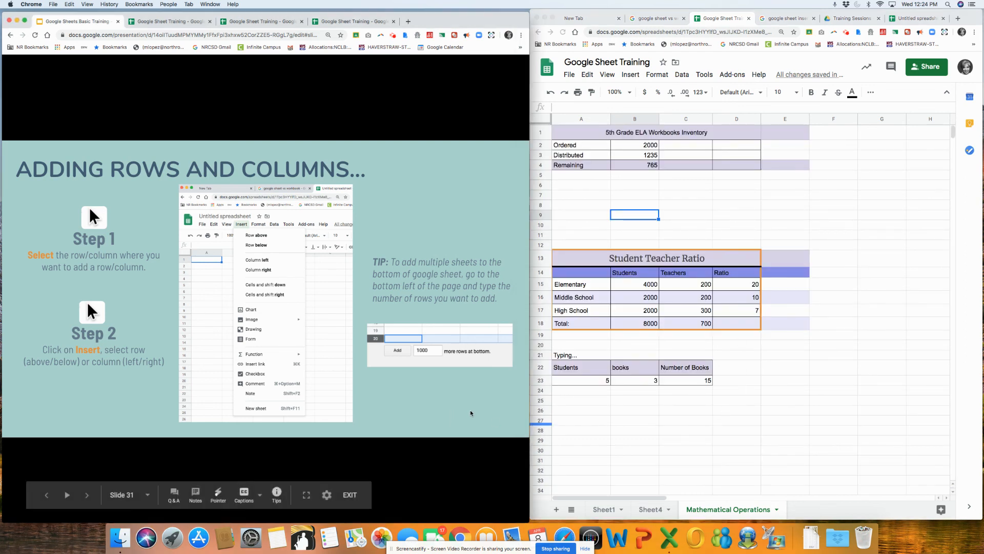
click(471, 413)
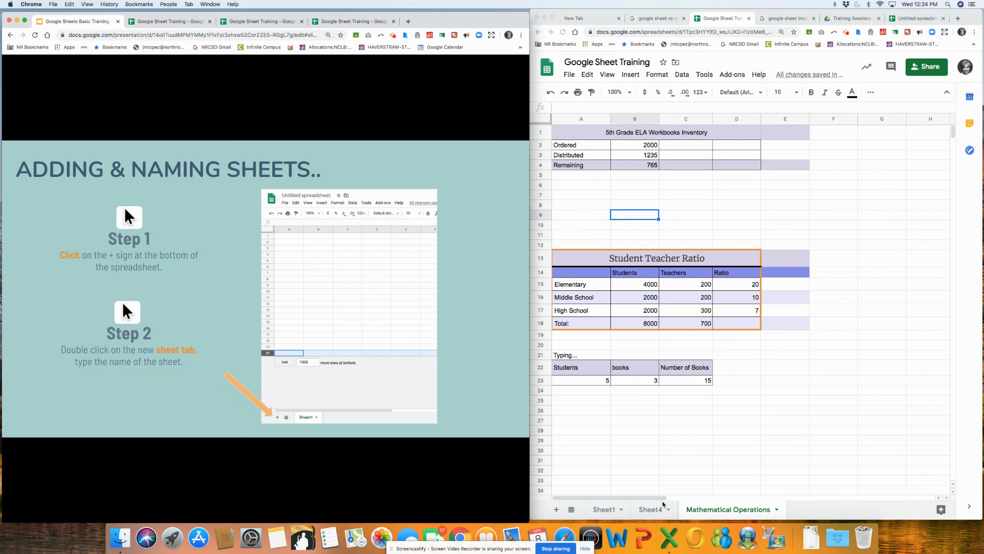
Add a new sheet to the spreadsheet and name it "Test Sheet"
click(558, 511)
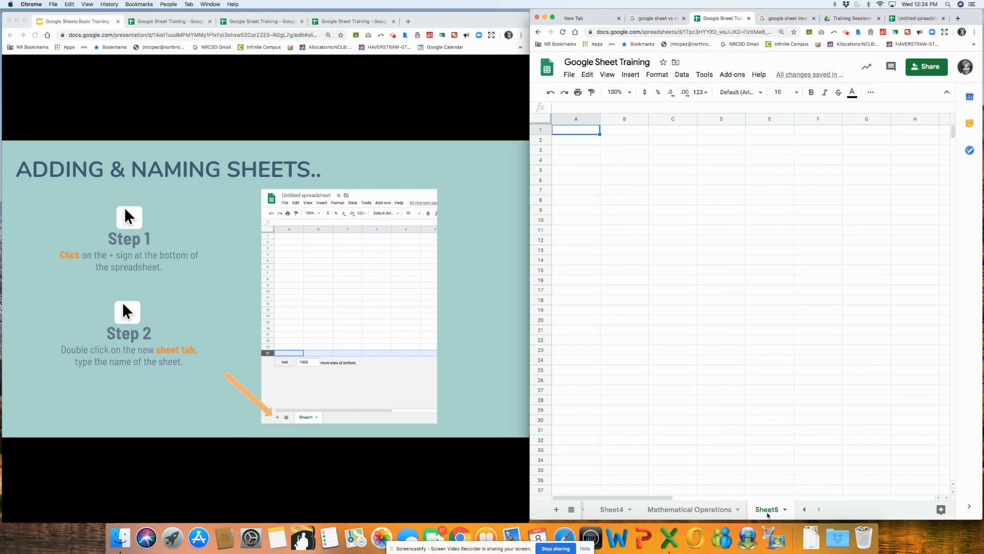
double_click(769, 513)
text(Tes)
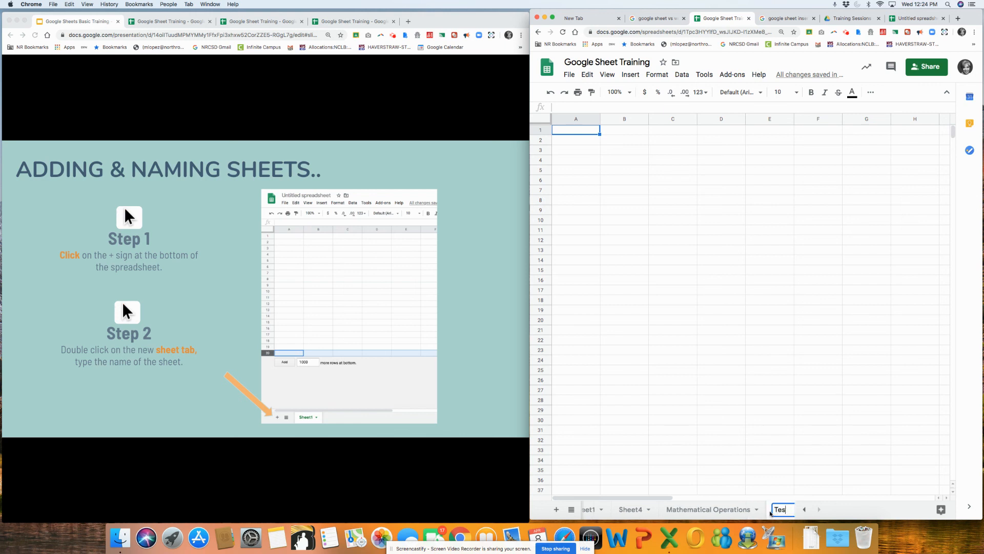
text(t Sheet)
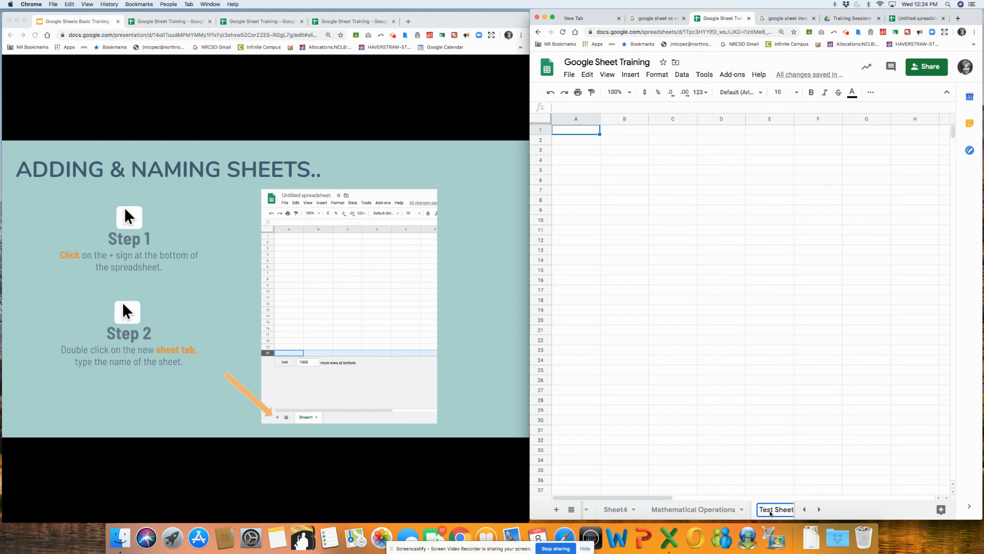
key(Return)
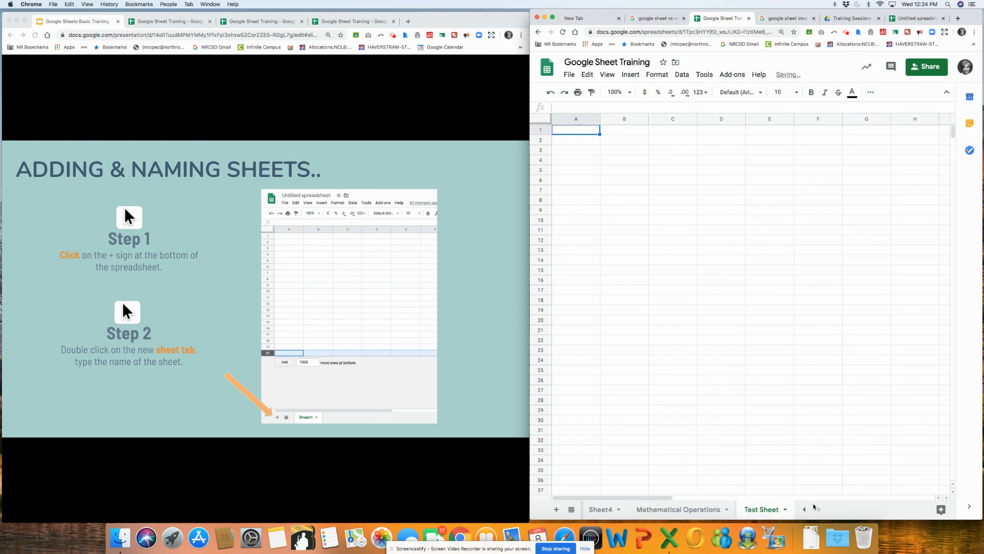
Change the tab color of Test Sheet to a dark red
right_click(759, 511)
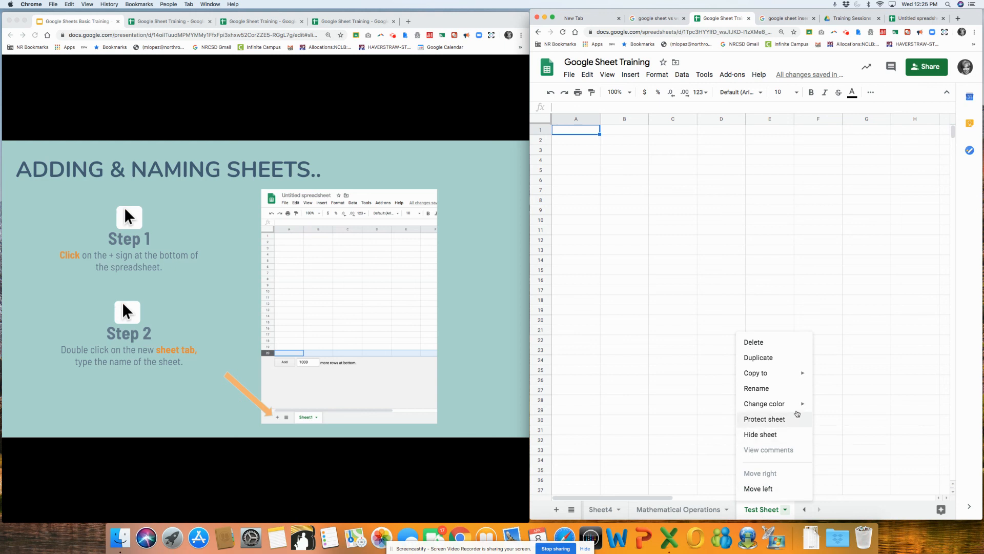
mouse_move(802, 405)
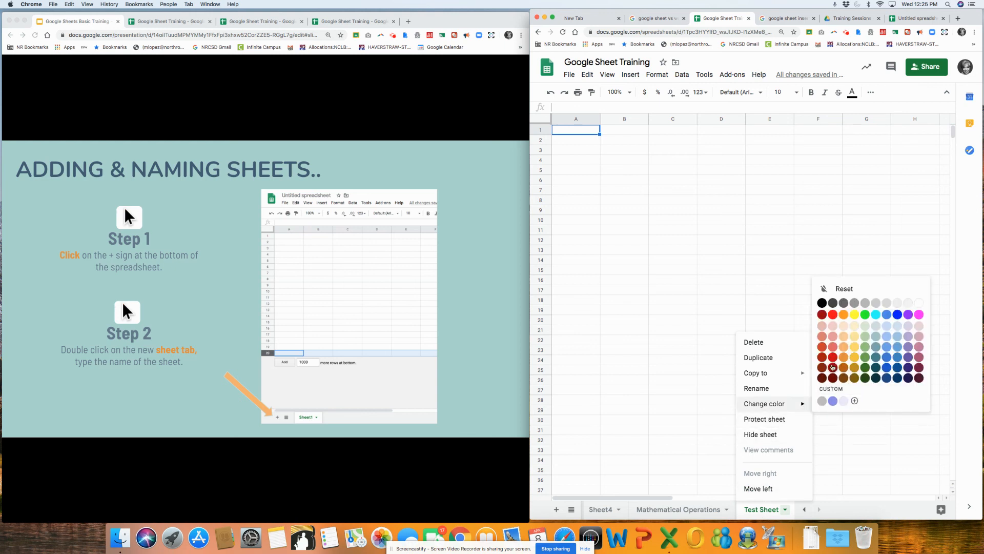
click(833, 358)
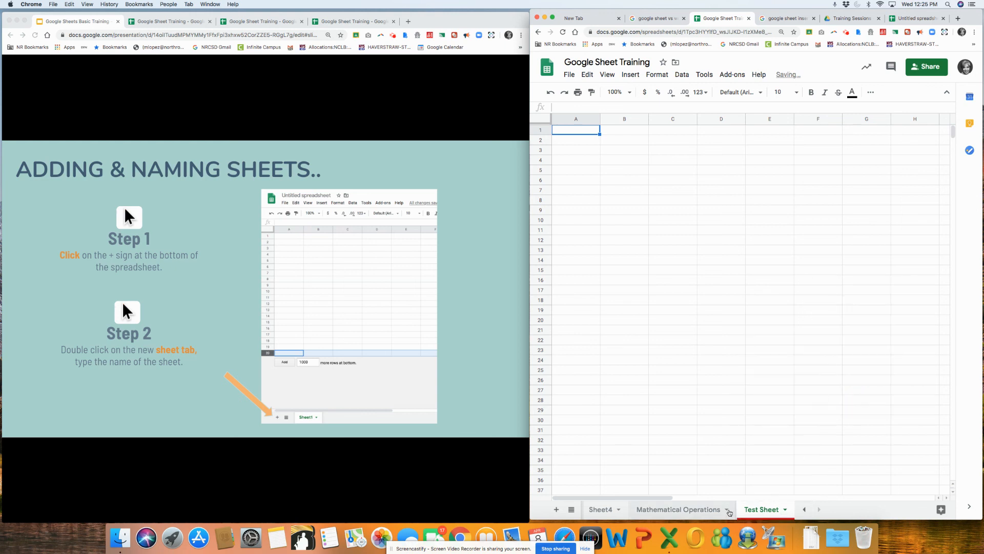
Change the tab color of the Mathematical Operations sheet to a dark blue
click(687, 512)
right_click(687, 512)
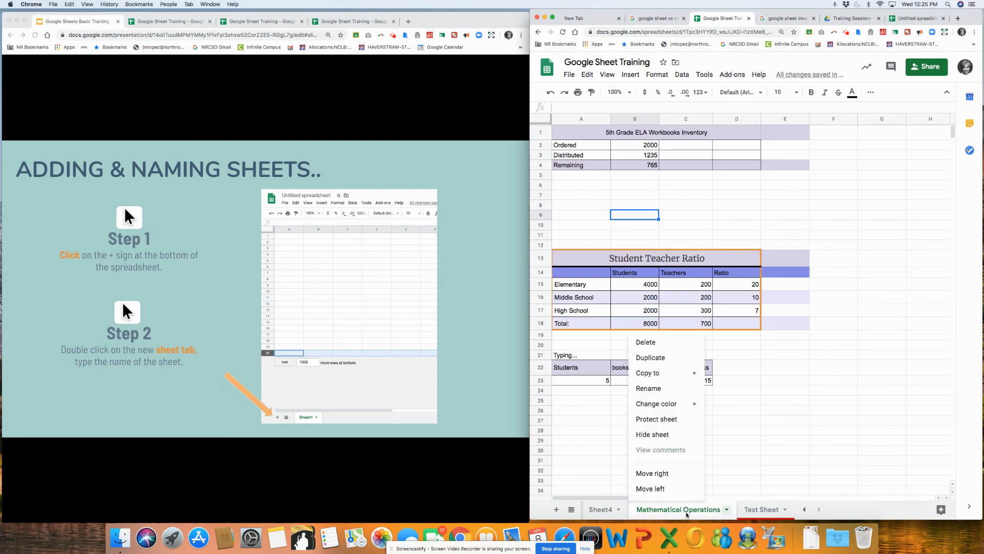
mouse_move(684, 409)
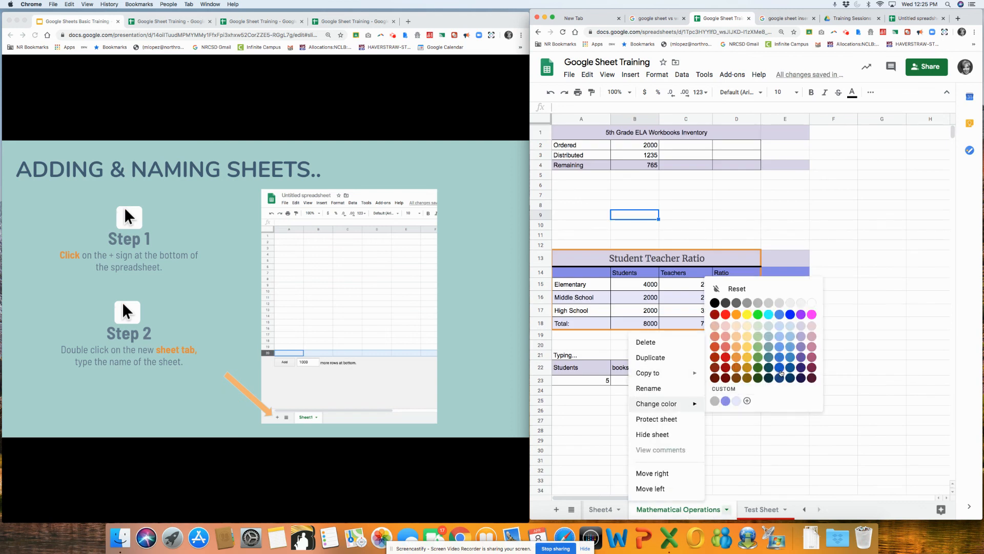
click(779, 373)
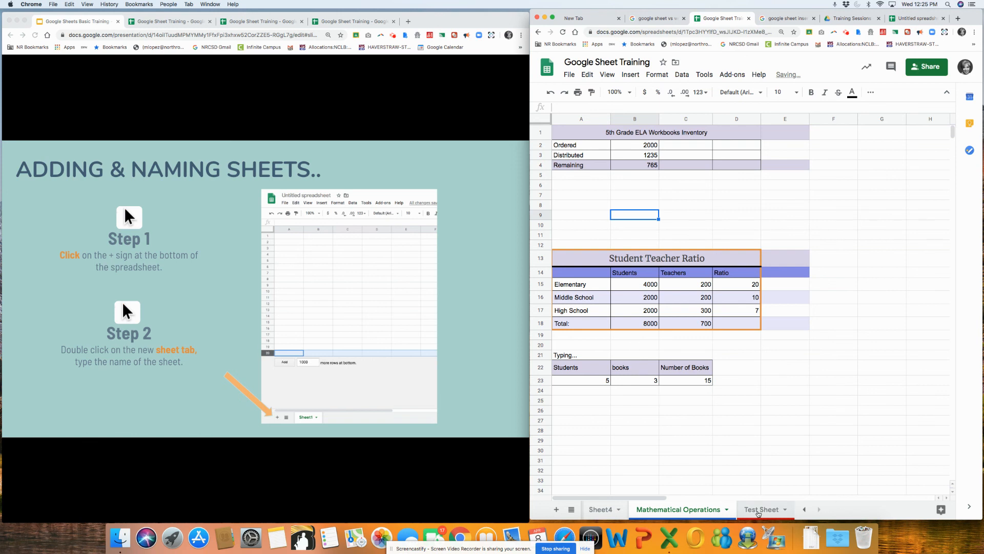
View the colored sheet tabs by switching to Test Sheet, Mathematical Operations and finally Sheet4
click(762, 512)
click(705, 514)
click(600, 510)
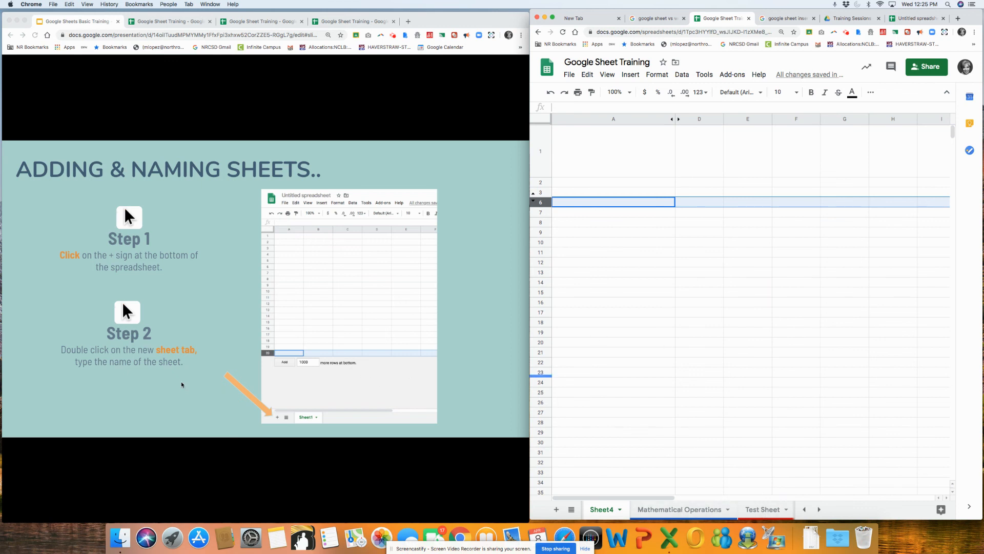
Advance the training presentation from the Adding & Naming Sheets slide to the closing contact slide
click(203, 354)
click(203, 357)
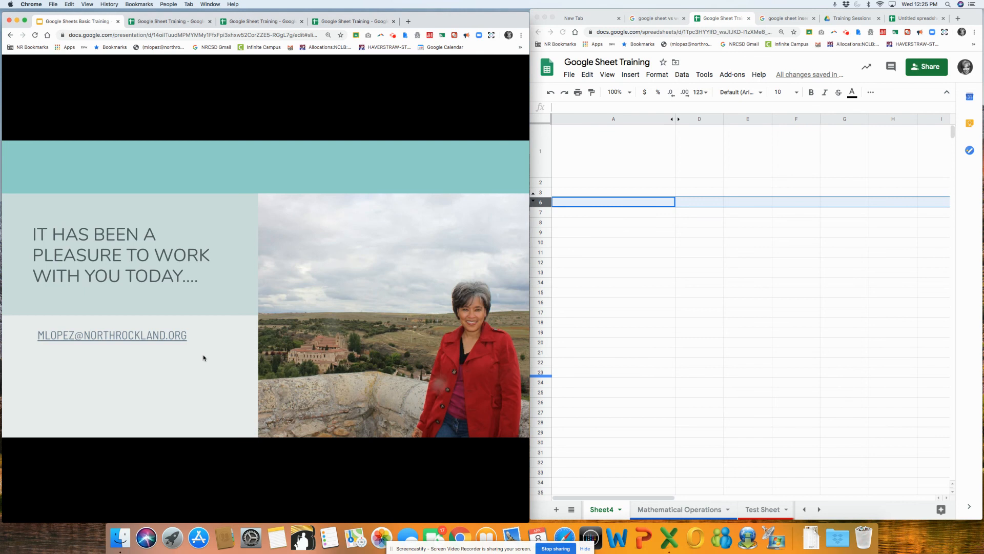